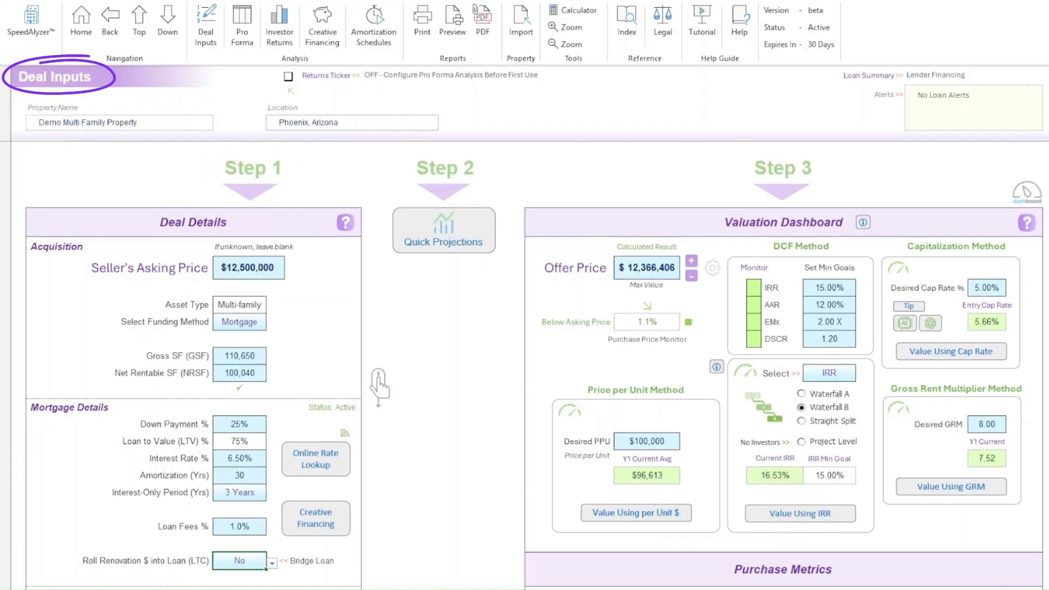
Step: Look over the Deal Inputs page from the deal details down to the seller financials, and try the Returns Ticker
{"action": "scroll", "coordinate": [524, 360], "scroll_direction": "down", "scroll_amount": 6}
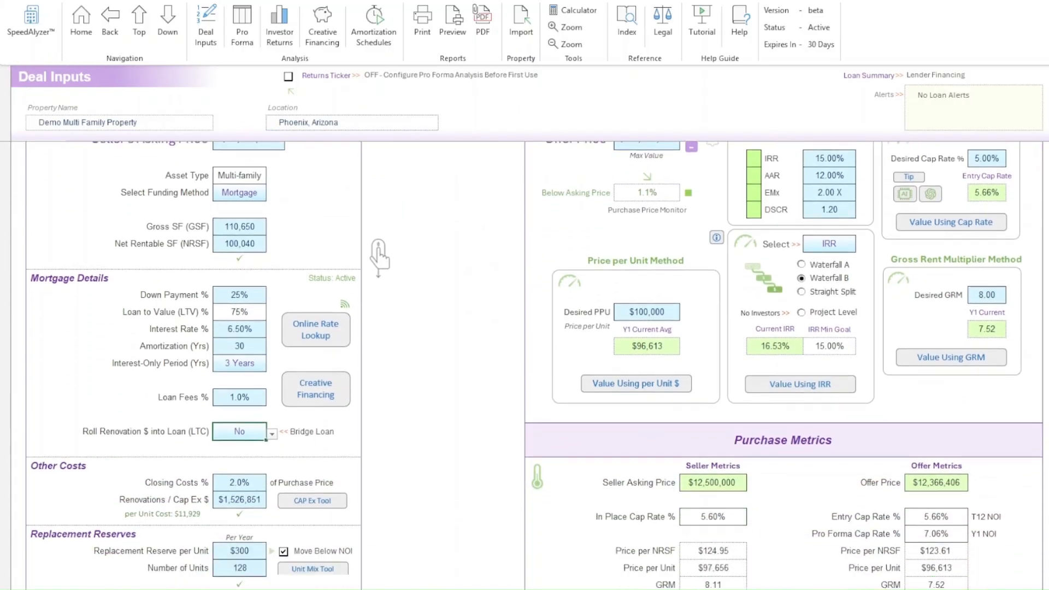
{"action": "scroll", "coordinate": [524, 361], "scroll_direction": "down", "scroll_amount": 7}
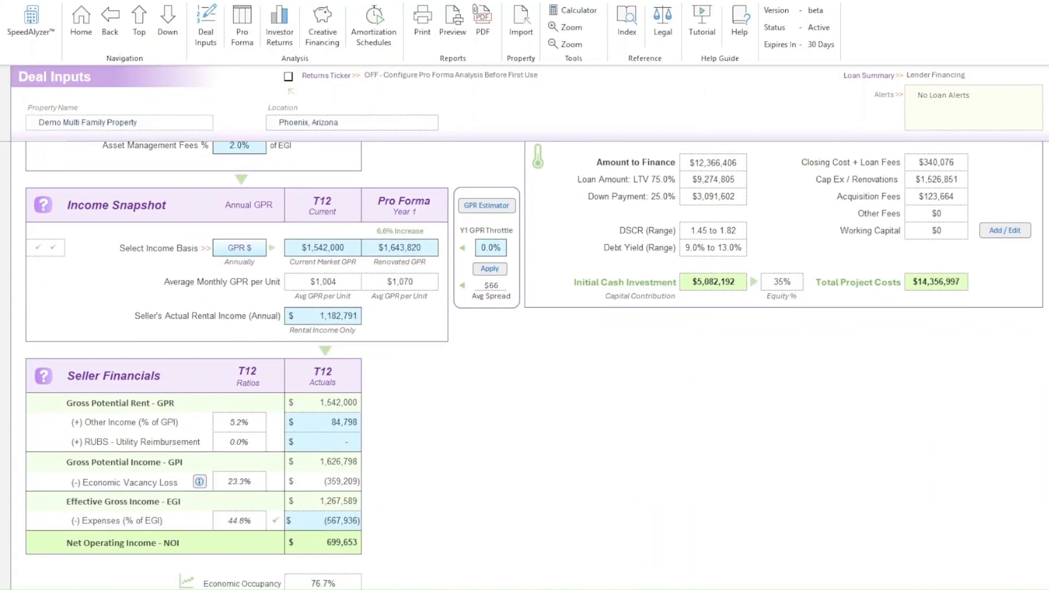
{"action": "scroll", "coordinate": [524, 361], "scroll_direction": "up", "scroll_amount": 5}
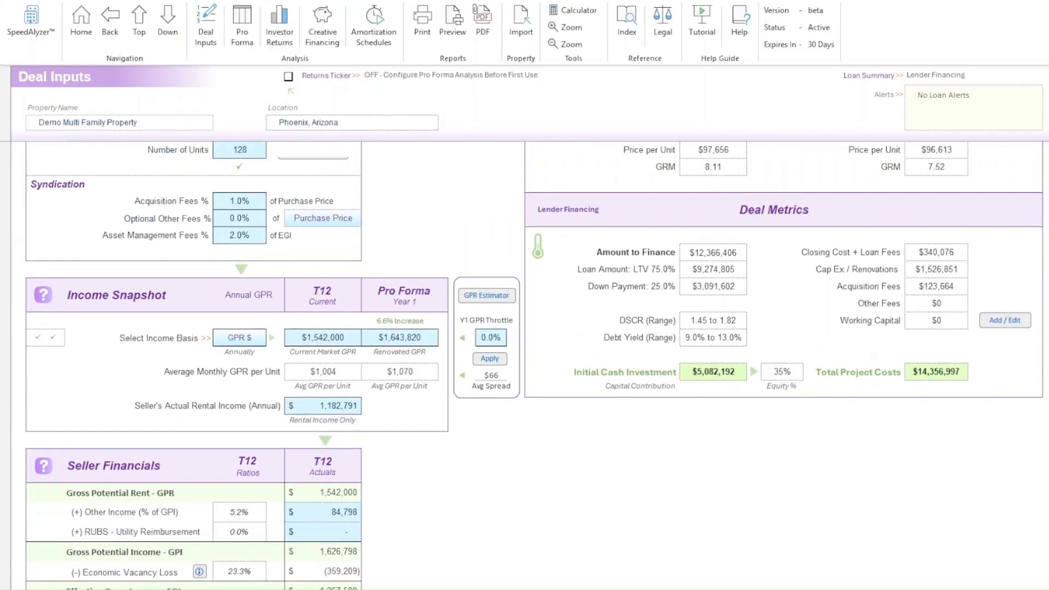
{"action": "scroll", "coordinate": [379, 319], "scroll_direction": "up", "scroll_amount": 6}
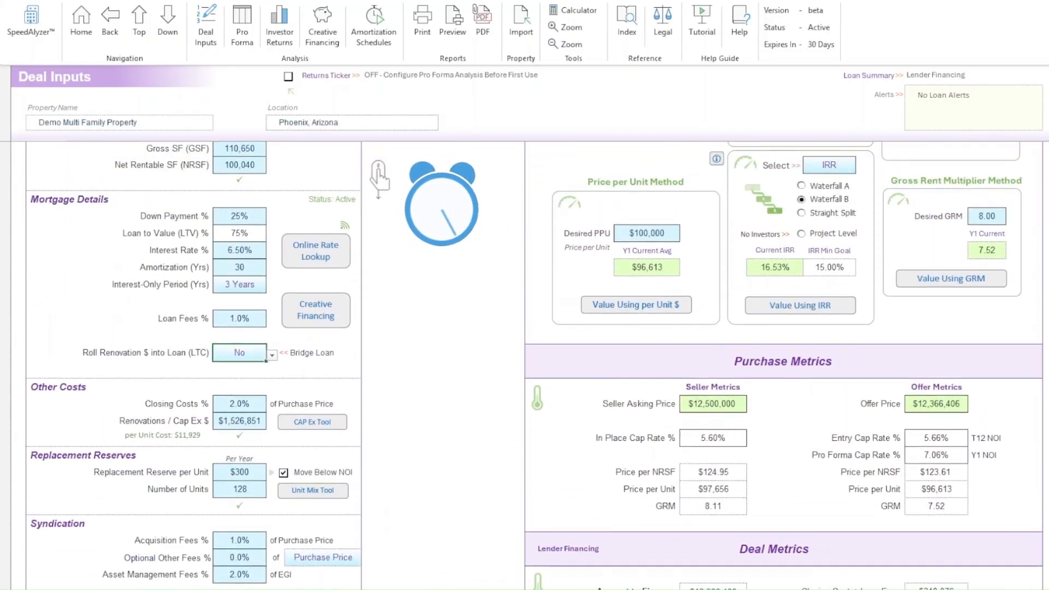
{"action": "scroll", "coordinate": [525, 360], "scroll_direction": "up", "scroll_amount": 1}
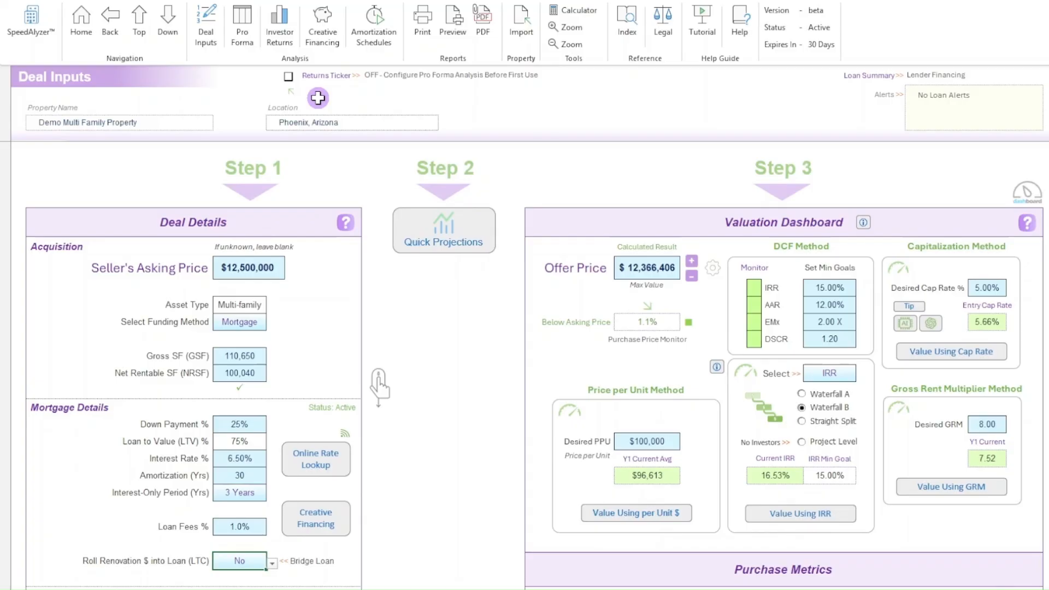
{"action": "left_click", "coordinate": [288, 76]}
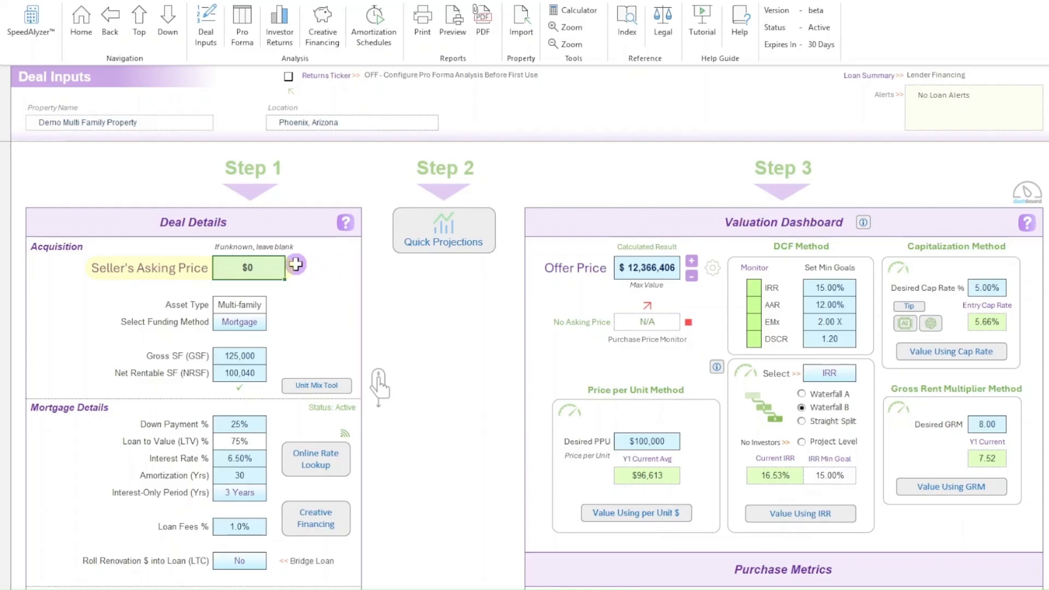
Step: Set the Seller's Asking Price to $12,500,000
{"action": "double_click", "coordinate": [254, 268]}
{"action": "left_click_drag", "start_coordinate": [254, 268], "coordinate": [277, 271]}
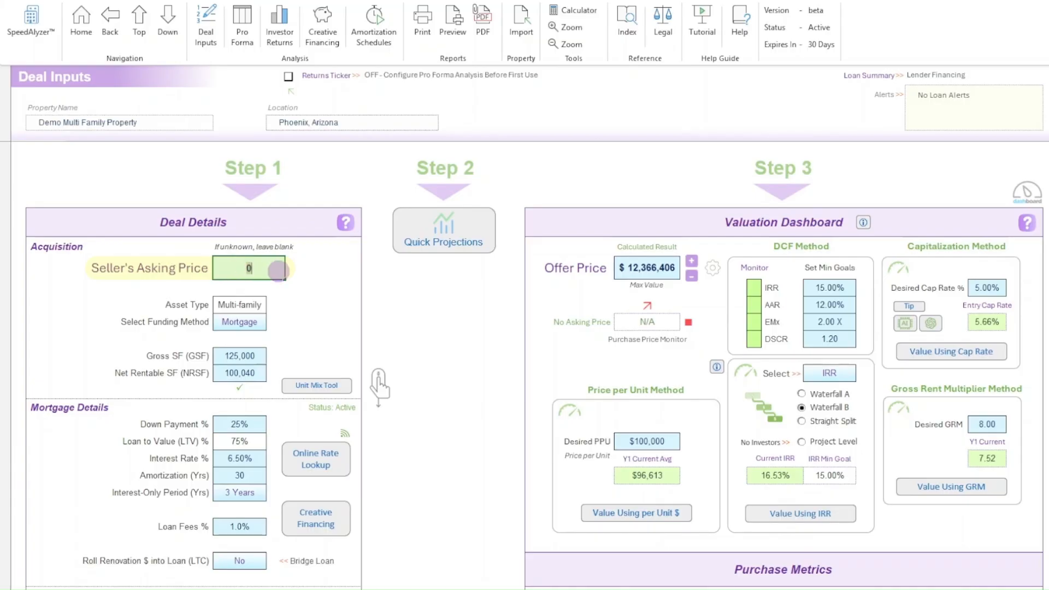
{"action": "type", "text": "12500000"}
{"action": "key", "text": "Return"}
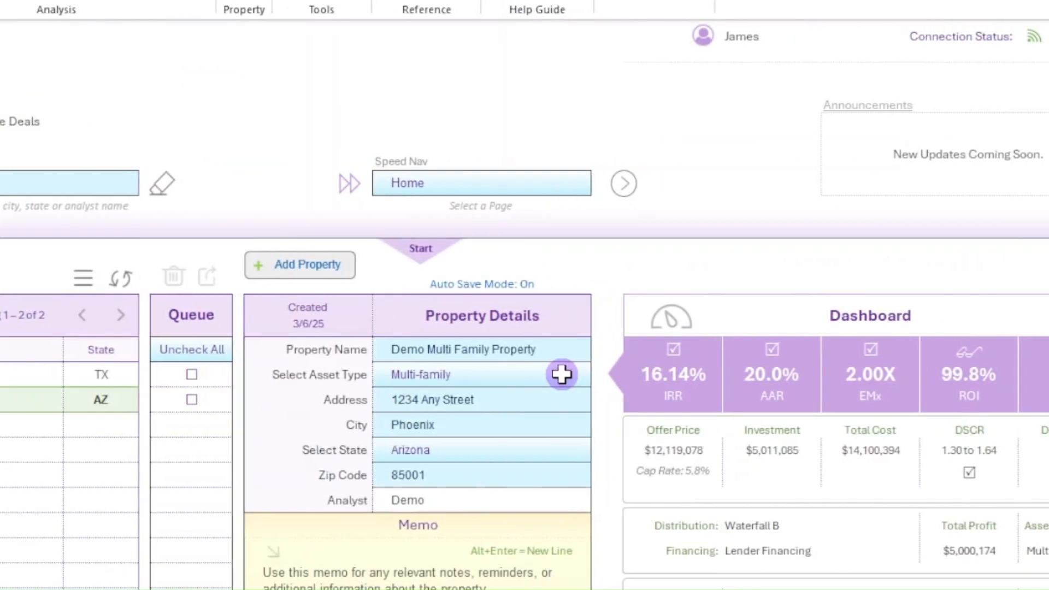
Step: View the asset type choices for the demo multi-family property on the Home page
{"action": "left_click", "coordinate": [561, 374]}
{"action": "left_click", "coordinate": [599, 377]}
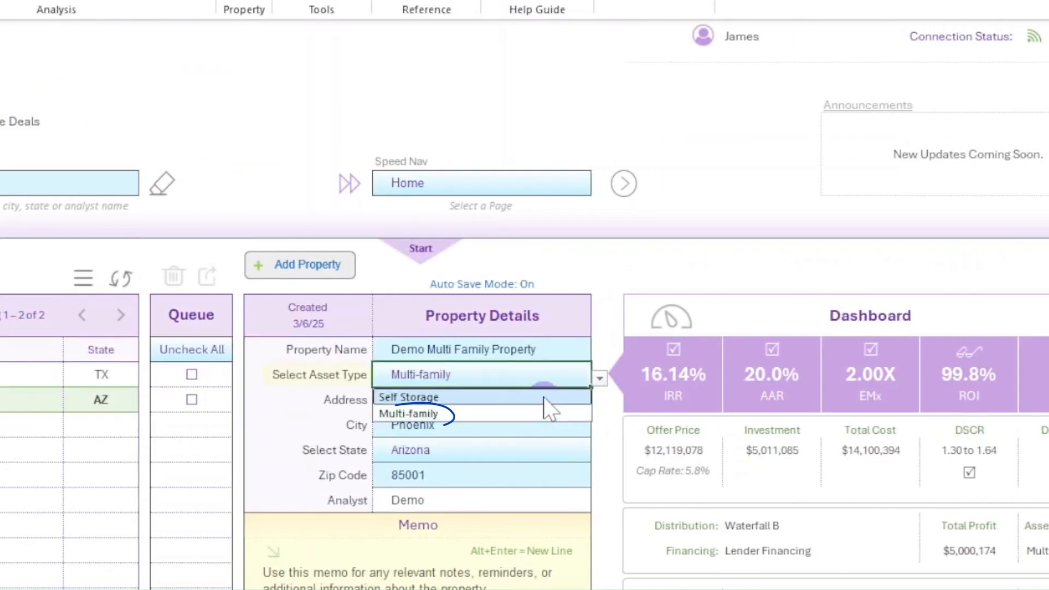
{"action": "left_click", "coordinate": [606, 403]}
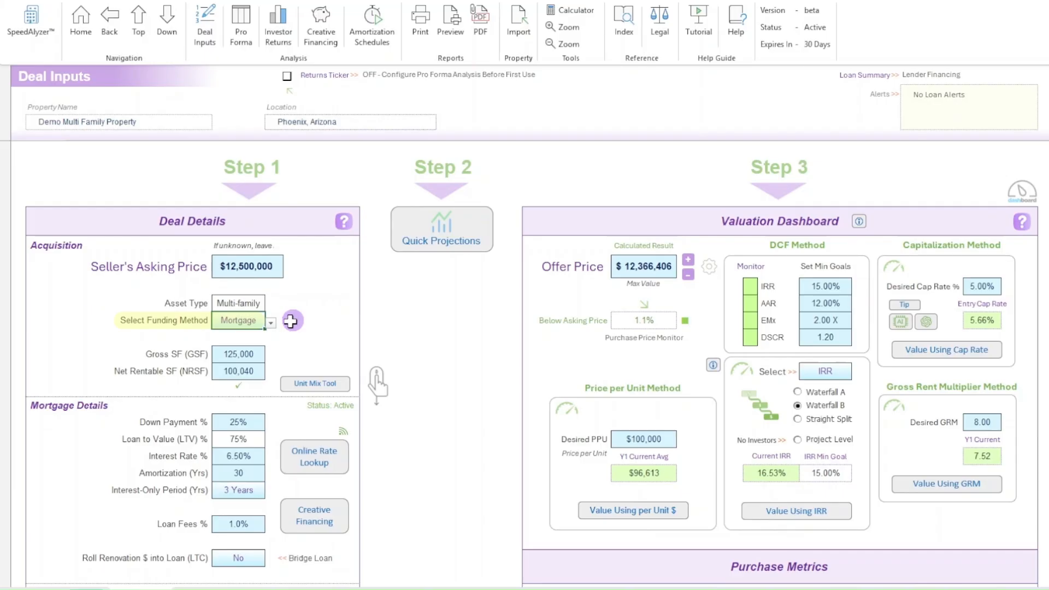
Step: Try the All Cash funding method for the deal, and return the funding method to Mortgage
{"action": "left_click", "coordinate": [271, 324]}
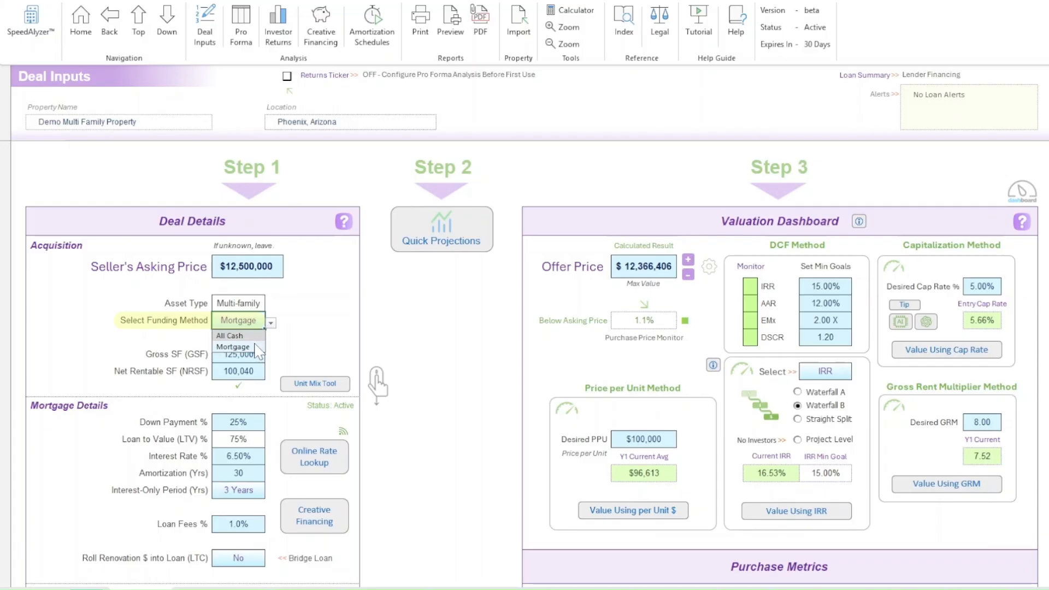
{"action": "left_click", "coordinate": [290, 338]}
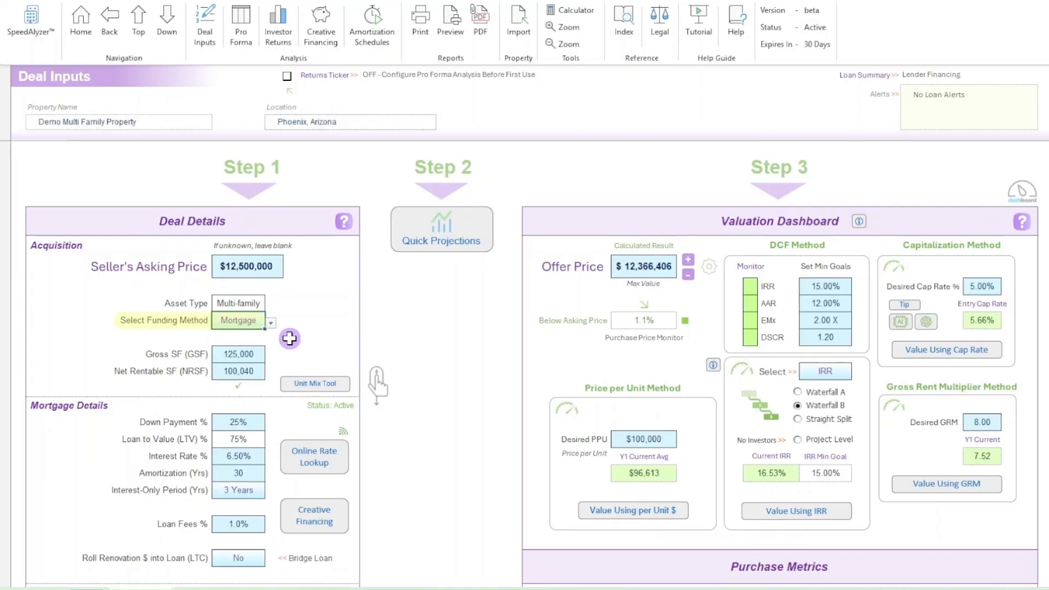
{"action": "left_click", "coordinate": [270, 322]}
{"action": "left_click", "coordinate": [262, 335]}
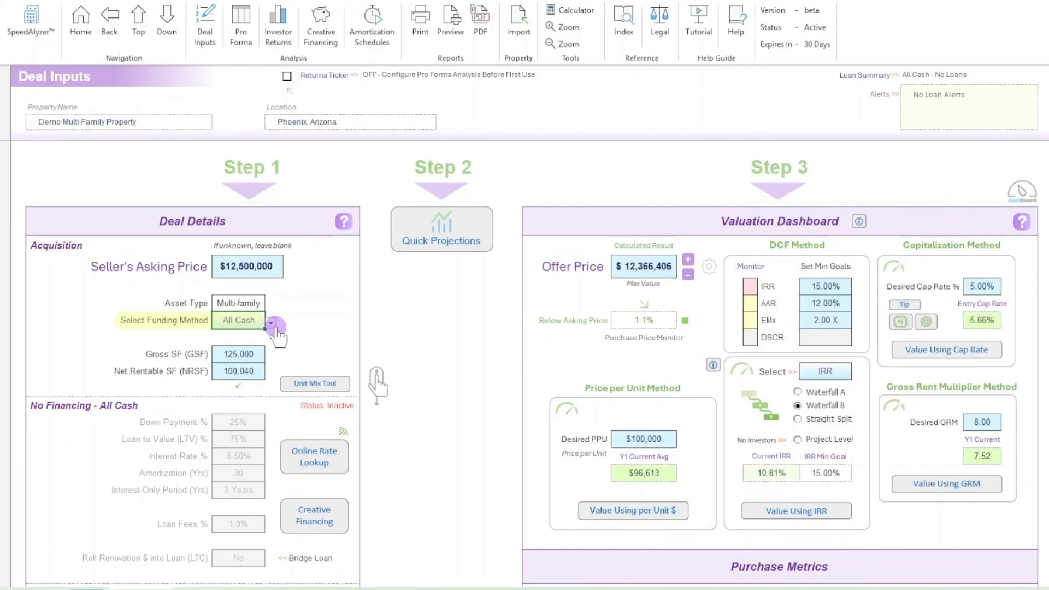
{"action": "left_click", "coordinate": [271, 323]}
{"action": "left_click", "coordinate": [249, 347]}
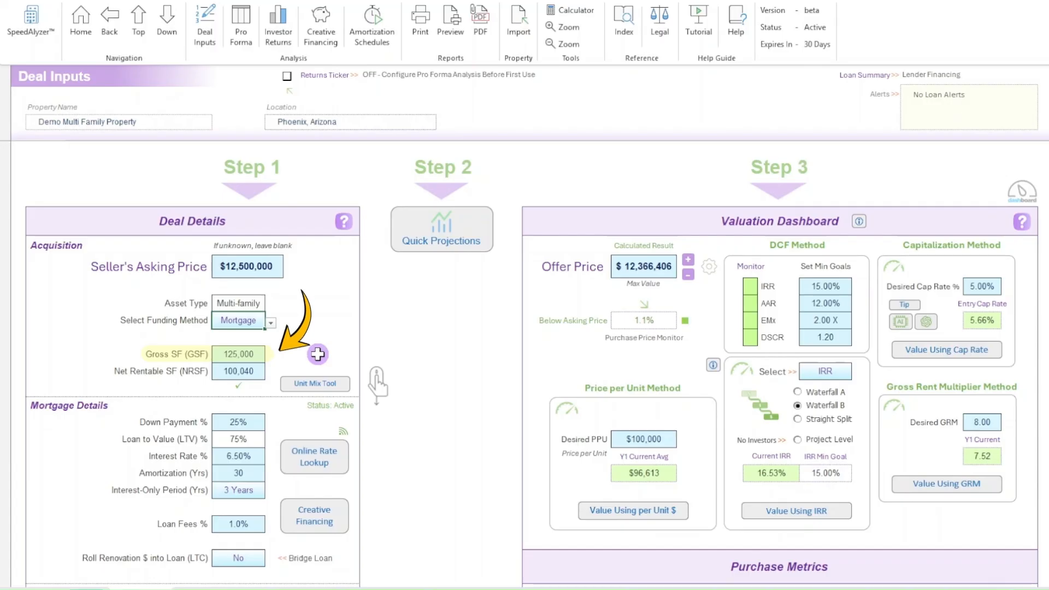
Step: Set the Gross SF (GSF) to 100,040, matching the net rentable area
{"action": "left_click", "coordinate": [260, 354]}
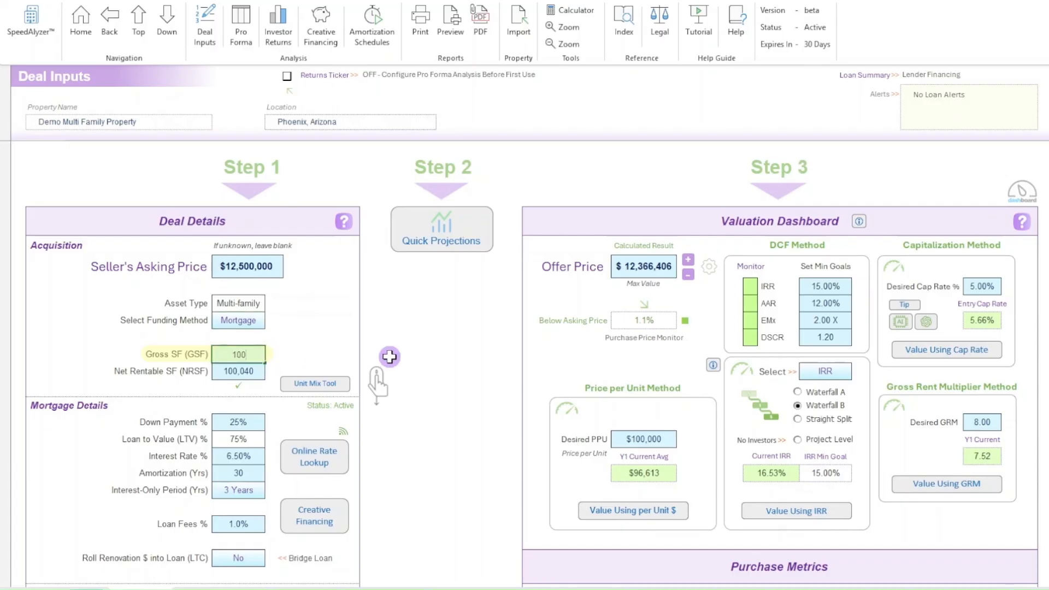
{"action": "type", "text": "100040"}
{"action": "key", "text": "Return"}
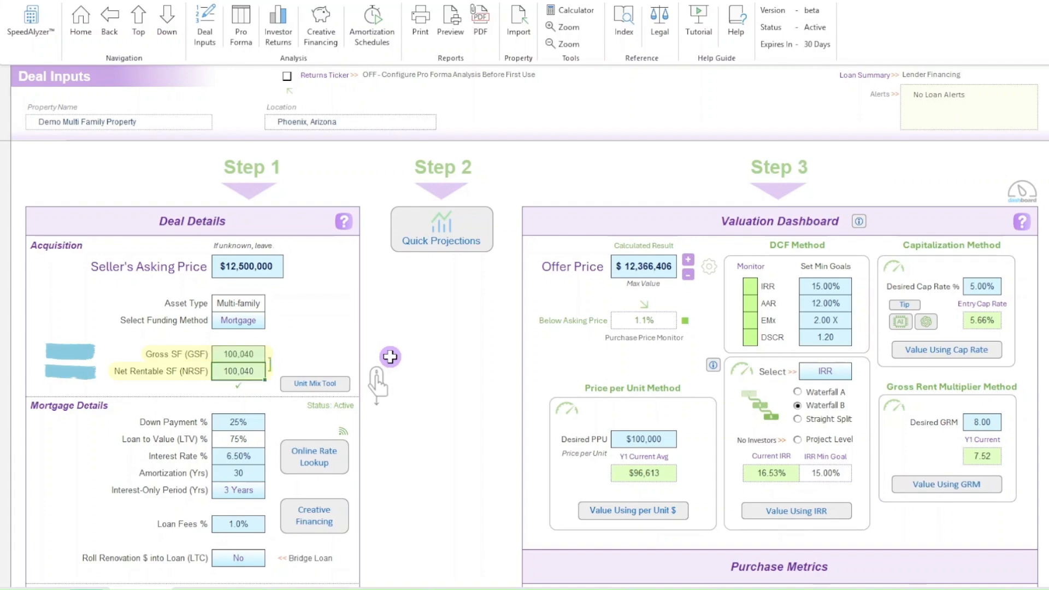
Step: Set the Gross SF (GSF) to 125,000
{"action": "left_click", "coordinate": [249, 353]}
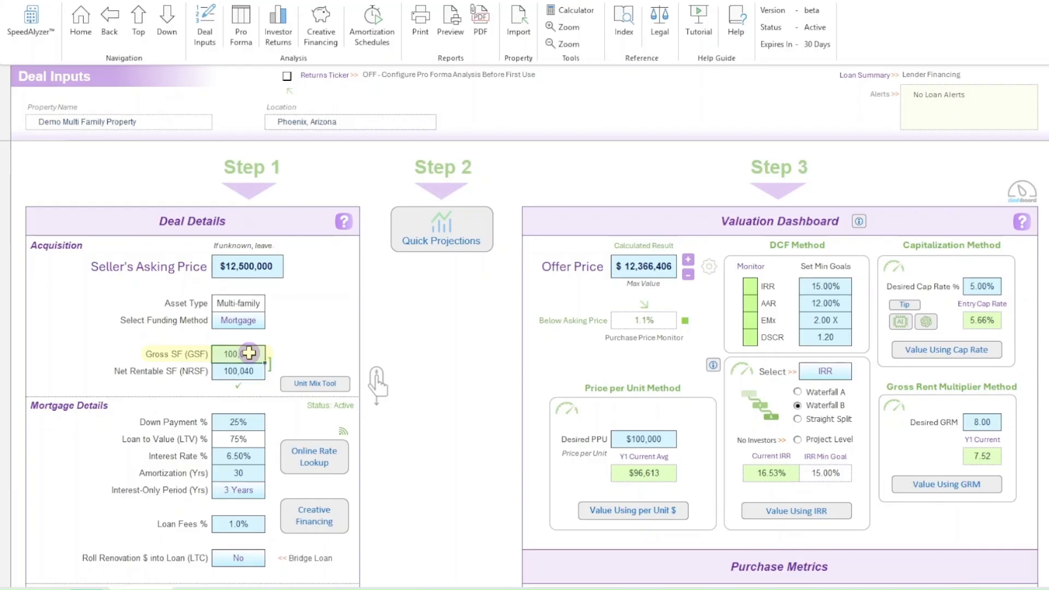
{"action": "double_click", "coordinate": [228, 354]}
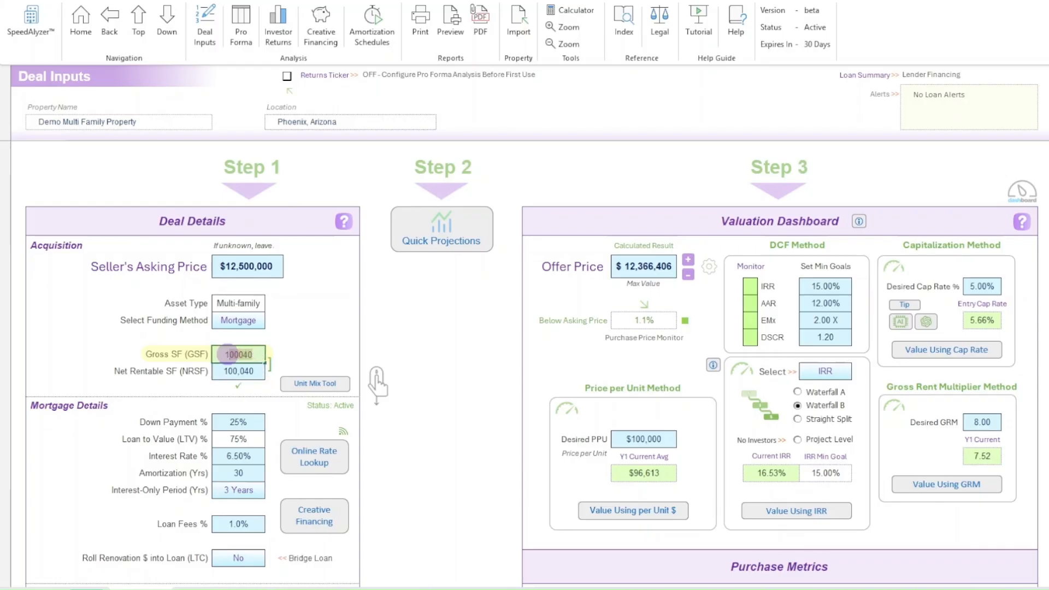
{"action": "type", "text": "125"}
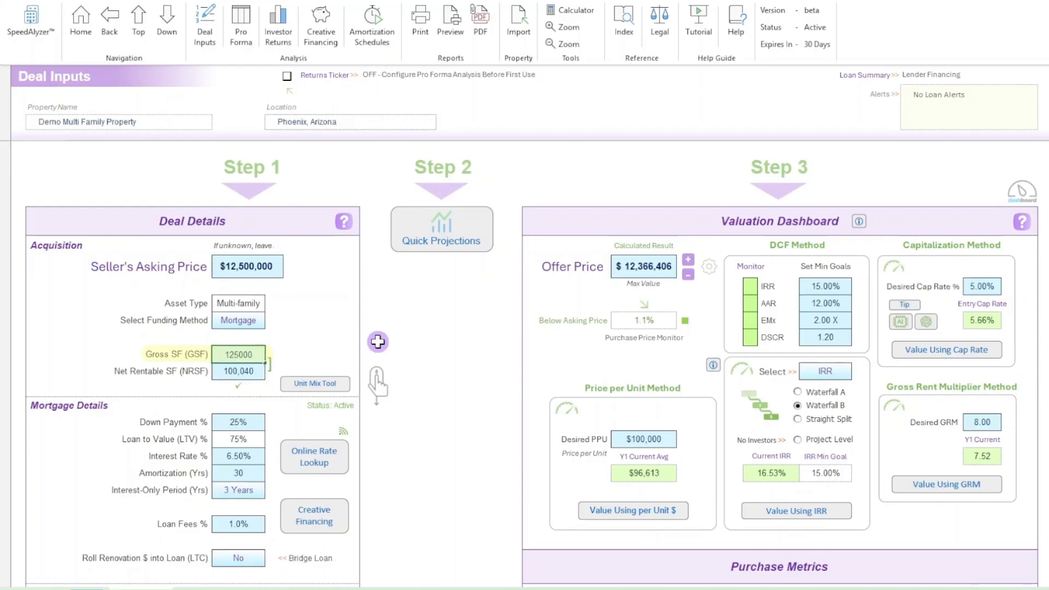
{"action": "key", "text": "Return"}
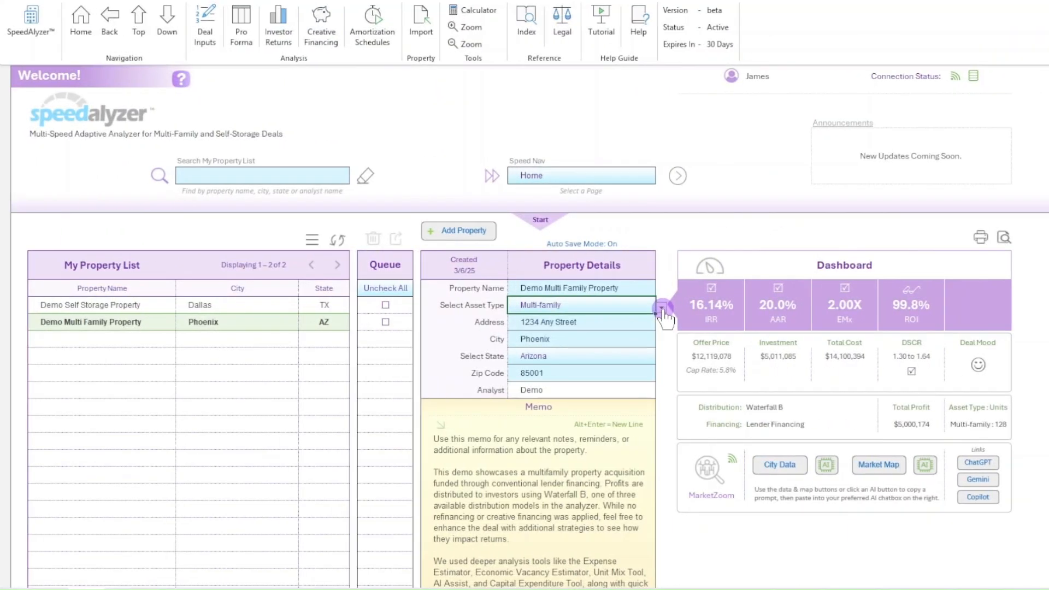
Step: Change the demo multi-family property's asset type to Self Storage and open its Deal Inputs page
{"action": "left_click", "coordinate": [662, 308]}
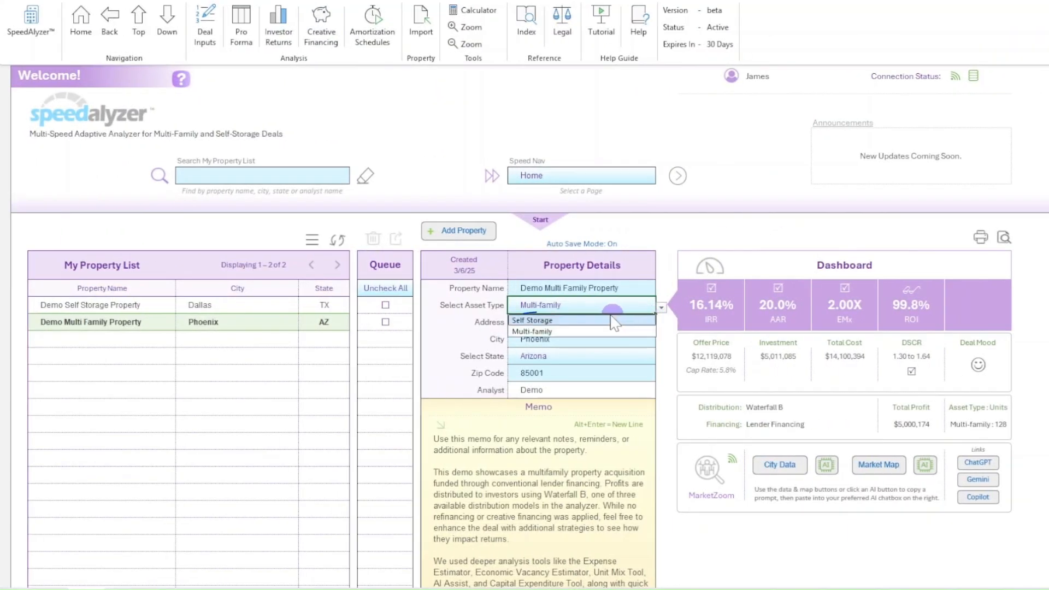
{"action": "left_click", "coordinate": [553, 323]}
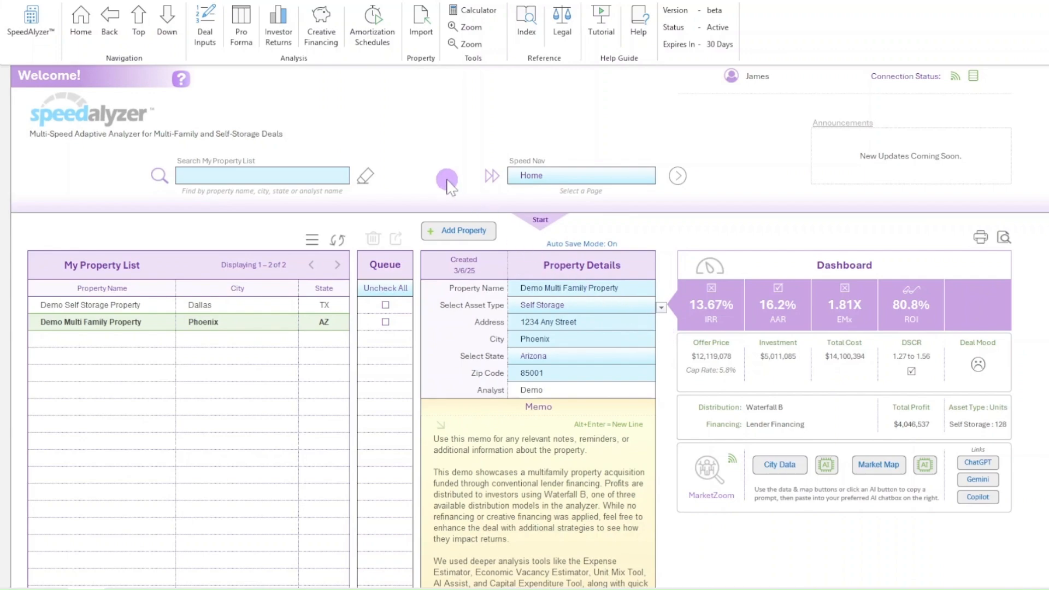
{"action": "left_click", "coordinate": [216, 25]}
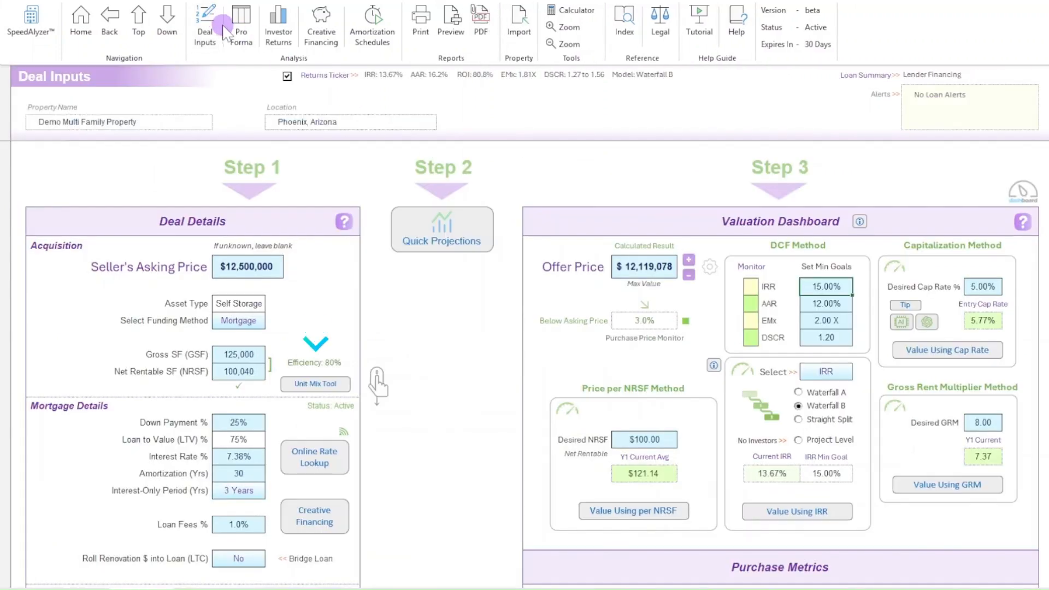
{"action": "left_click", "coordinate": [279, 93]}
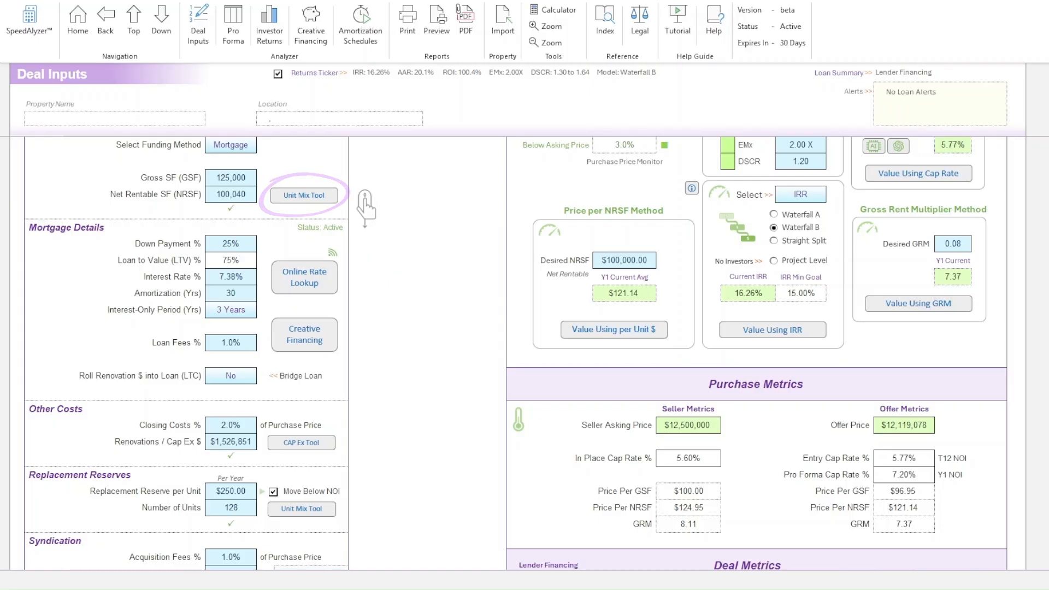
Step: Examine the mortgage, other costs, reserves and syndication inputs, and check which tools are offered under Deal Inputs
{"action": "scroll", "coordinate": [516, 353], "scroll_direction": "down", "scroll_amount": 3}
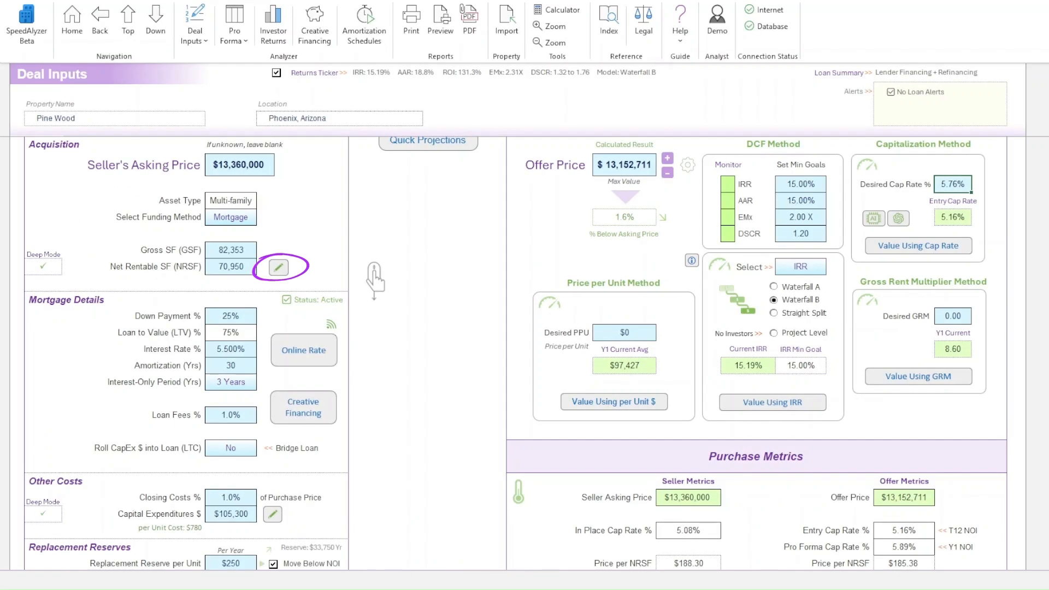
{"action": "scroll", "coordinate": [374, 279], "scroll_direction": "down", "scroll_amount": 4}
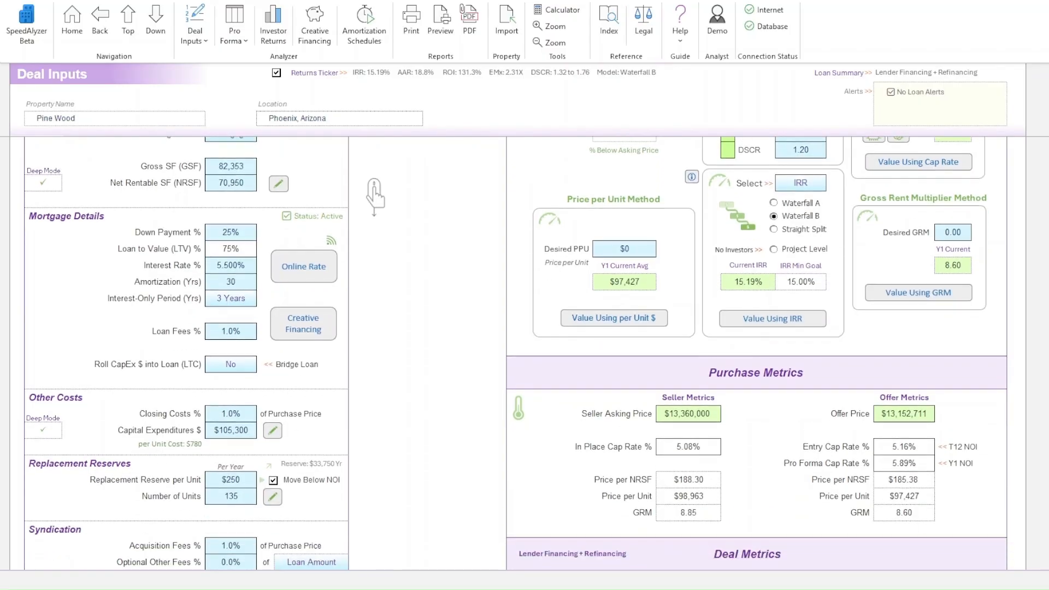
{"action": "scroll", "coordinate": [516, 353], "scroll_direction": "down", "scroll_amount": 1}
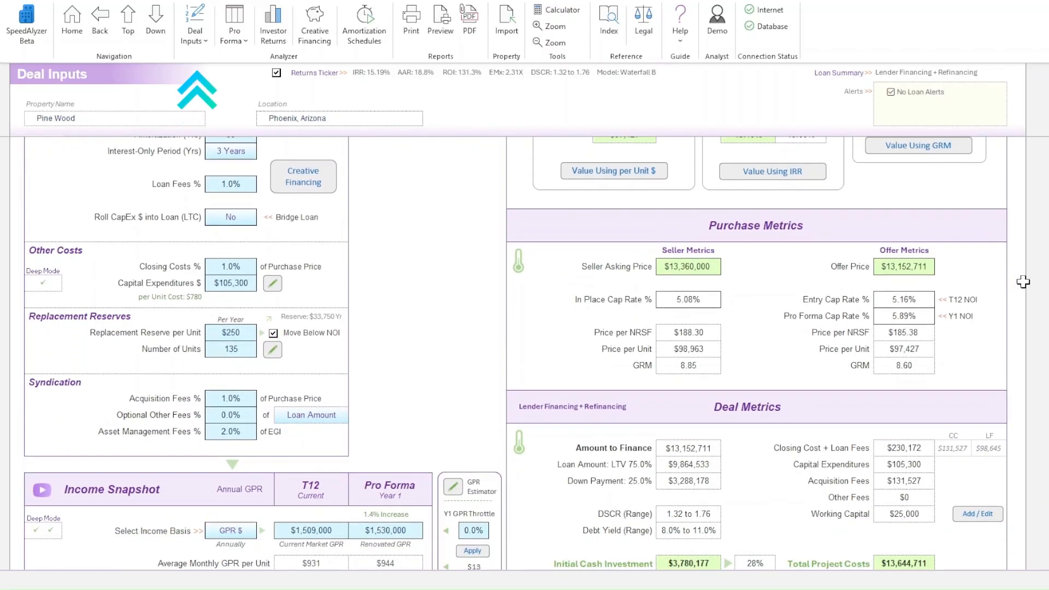
{"action": "left_click", "coordinate": [204, 39]}
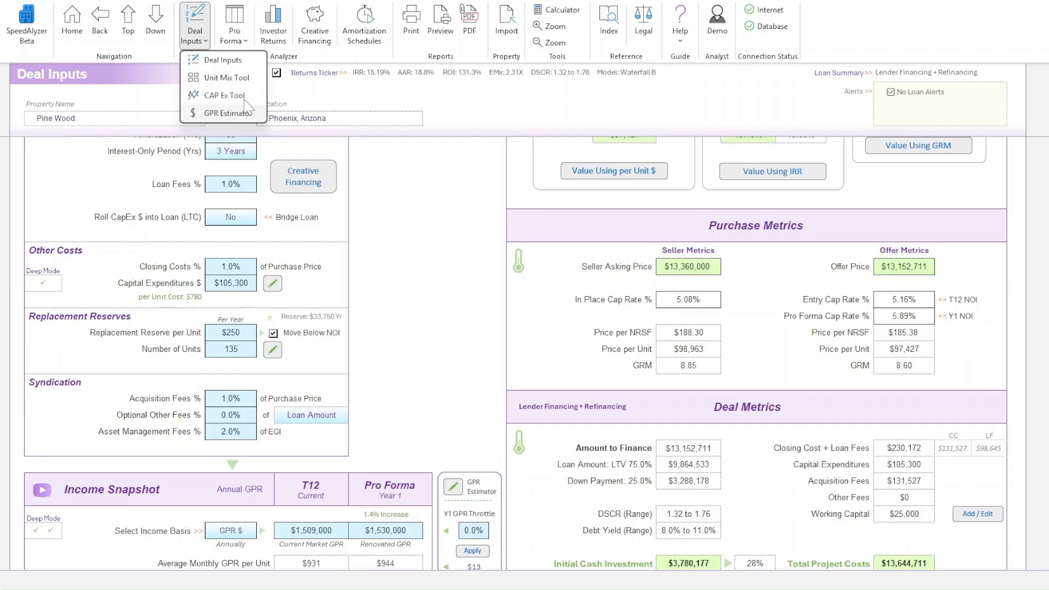
{"action": "left_click", "coordinate": [319, 91]}
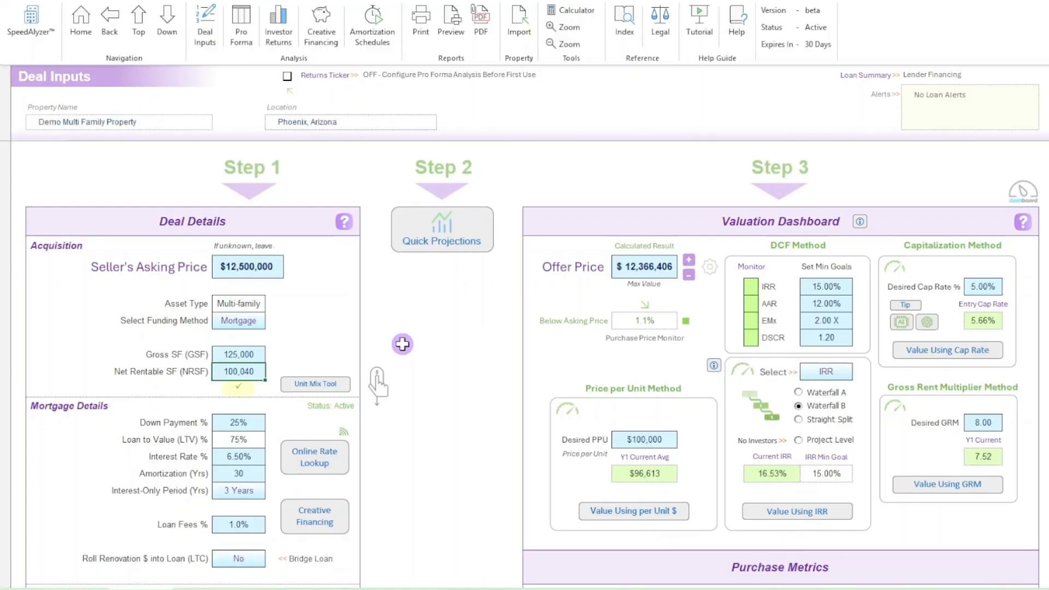
Step: Open the Unit Mix Tool that belongs to the net rentable square footage
{"action": "left_click", "coordinate": [237, 387]}
{"action": "left_click", "coordinate": [316, 382]}
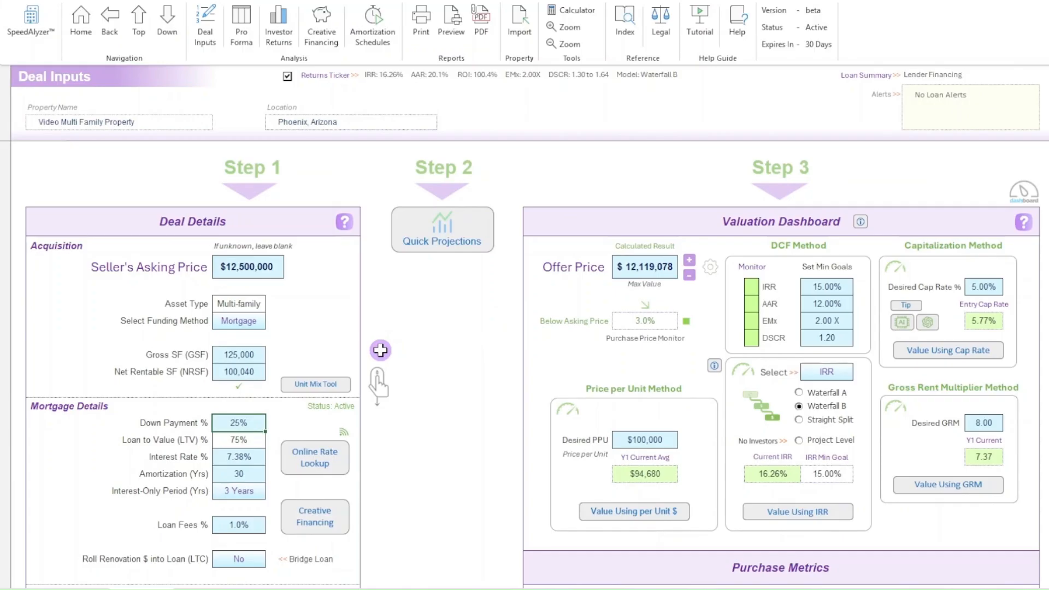
Step: Activate the seller financing loan on the Creative Financing page and return to the mortgage details in Deal Inputs
{"action": "scroll", "coordinate": [383, 353], "scroll_direction": "down", "scroll_amount": 3}
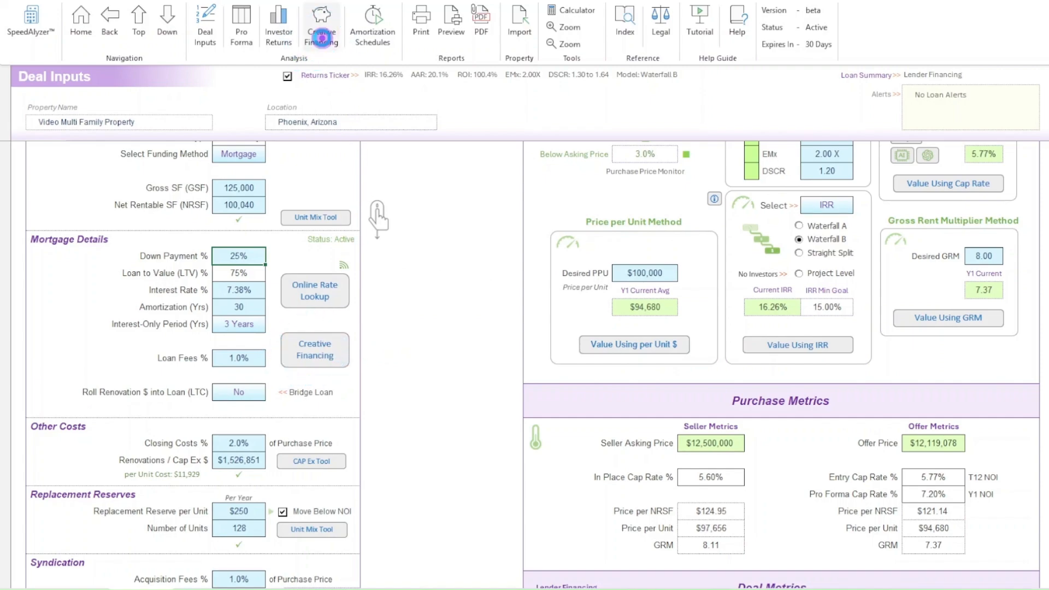
{"action": "left_click", "coordinate": [321, 43]}
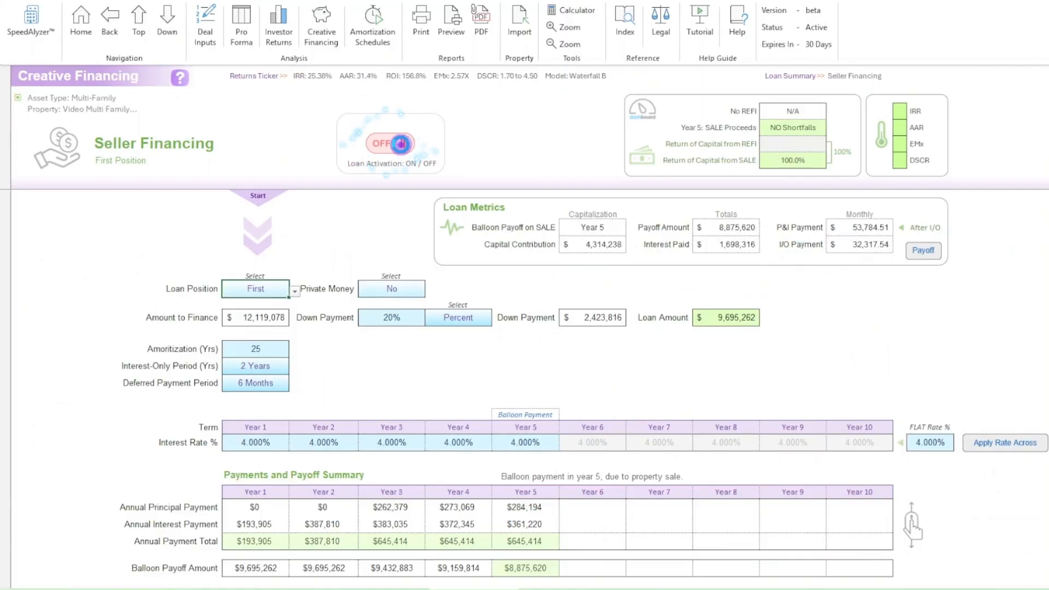
{"action": "left_click", "coordinate": [402, 143]}
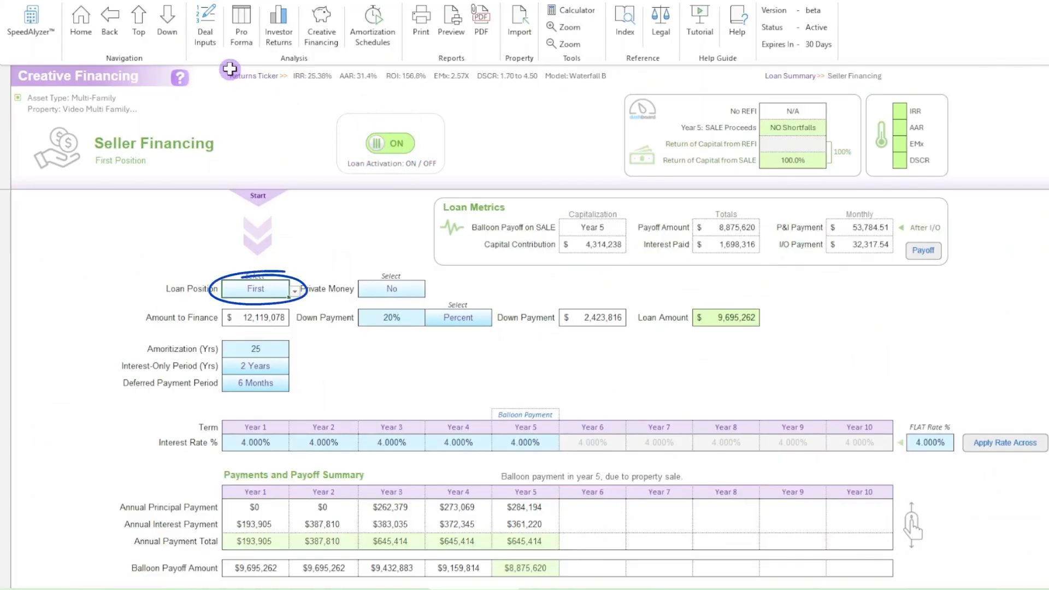
{"action": "left_click", "coordinate": [207, 39]}
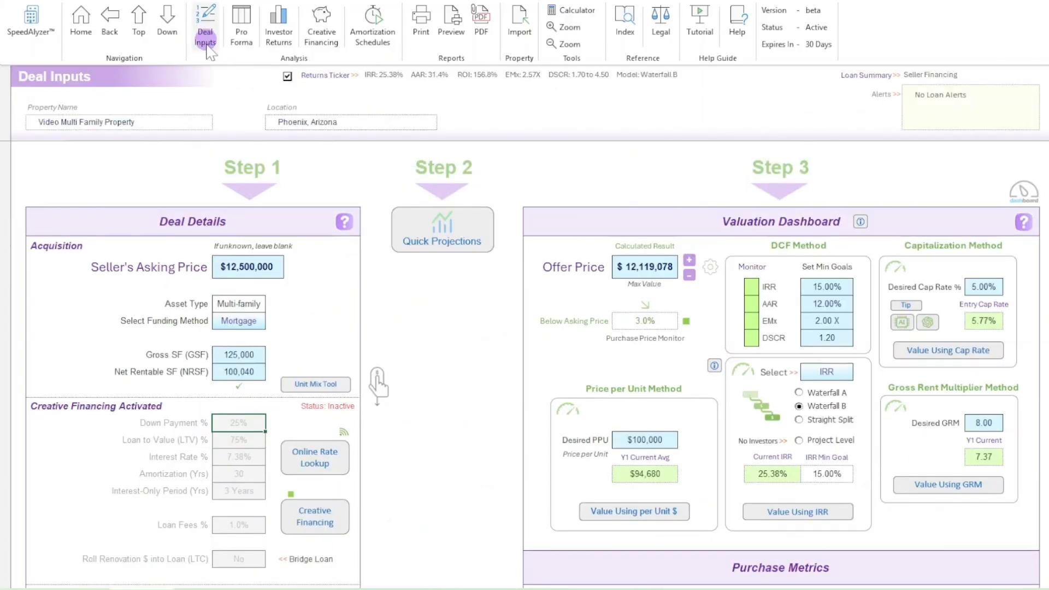
{"action": "scroll", "coordinate": [436, 347], "scroll_direction": "down", "scroll_amount": 1}
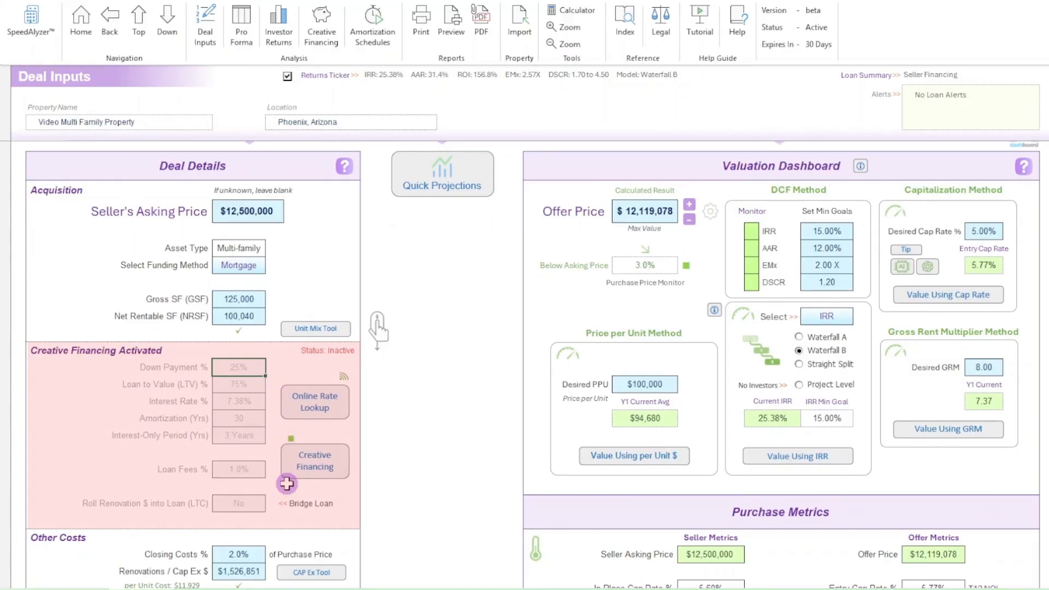
Step: Deactivate the seller financing loan on the Creative Financing page and return to Deal Inputs
{"action": "left_click", "coordinate": [314, 462]}
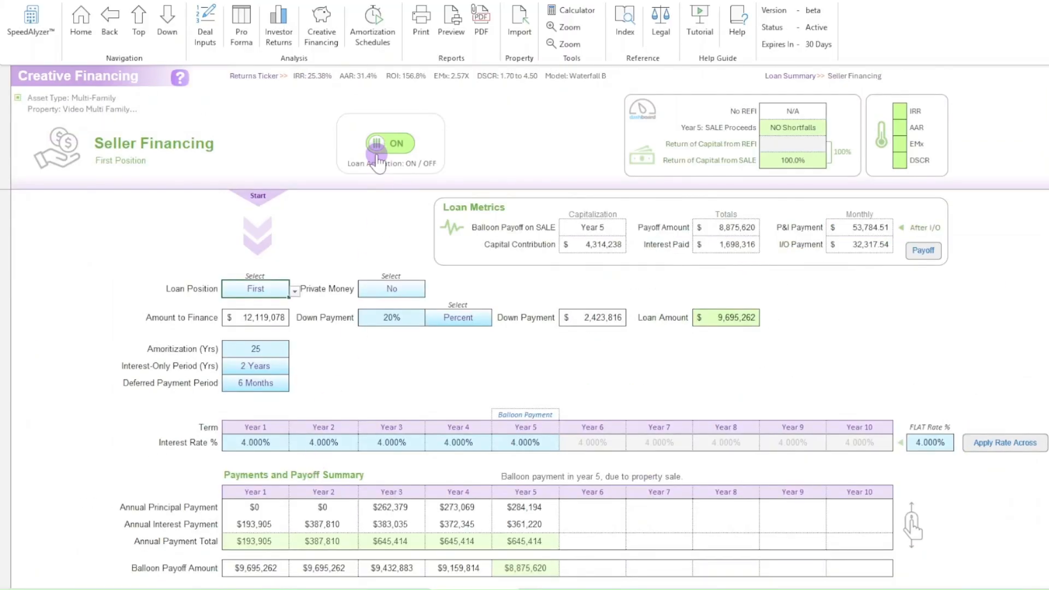
{"action": "left_click", "coordinate": [377, 150]}
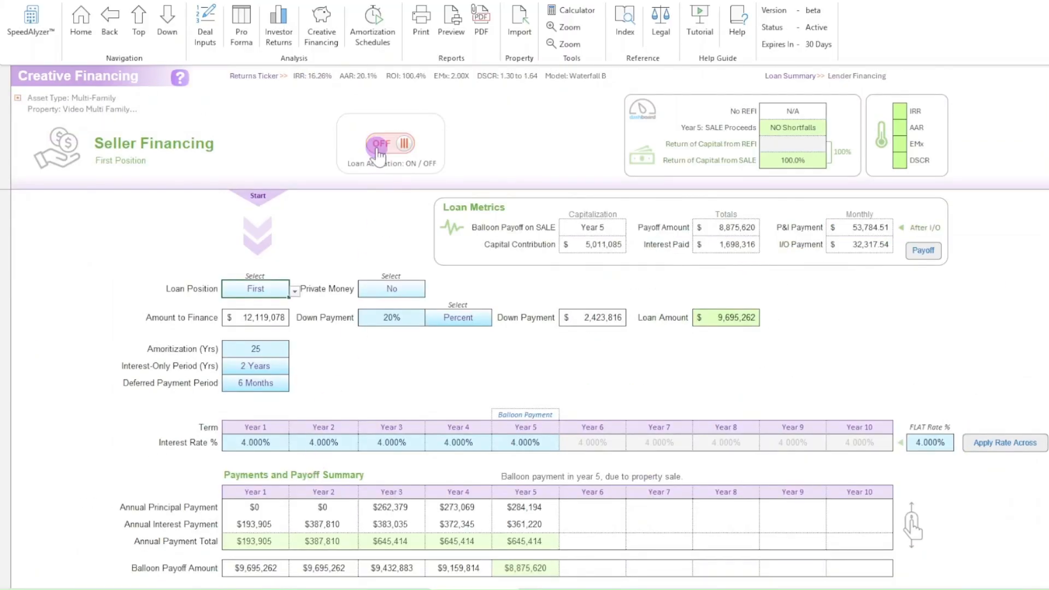
{"action": "left_click", "coordinate": [217, 46]}
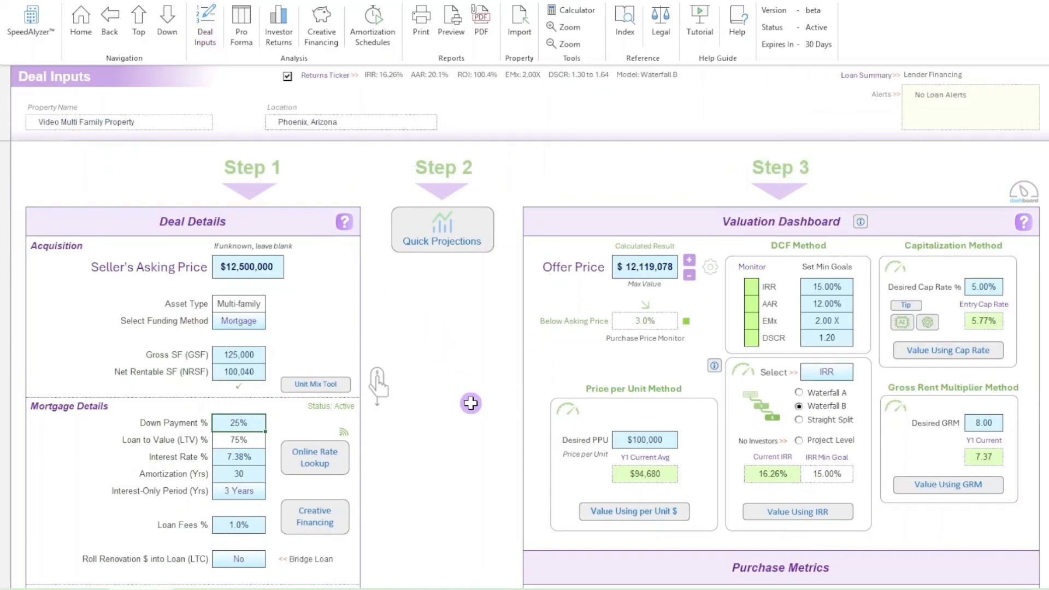
Step: Set the Down Payment % in Mortgage Details to 30%
{"action": "scroll", "coordinate": [470, 403], "scroll_direction": "down", "scroll_amount": 1}
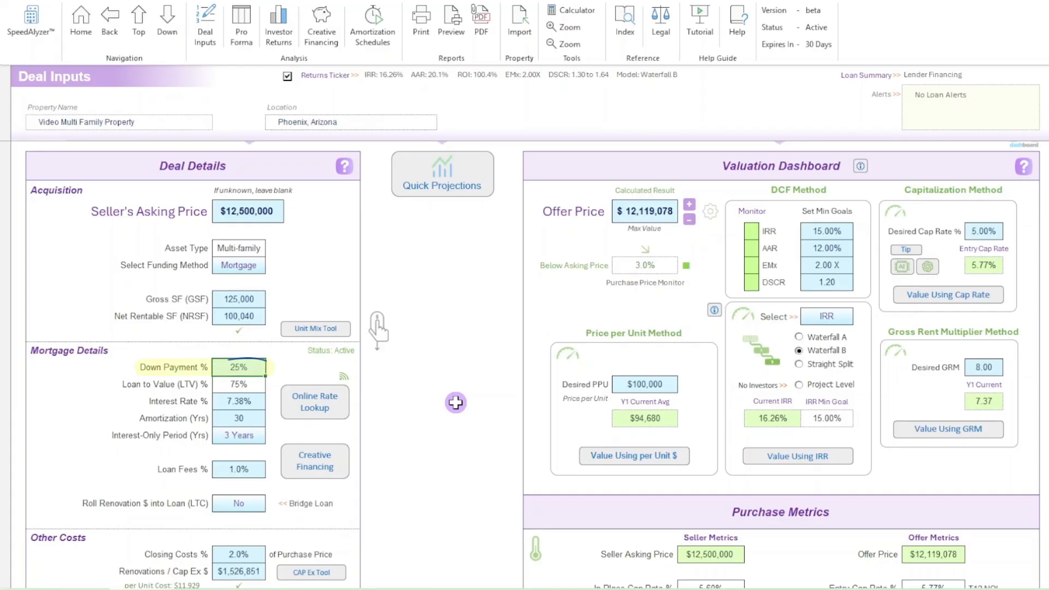
{"action": "type", "text": "3"}
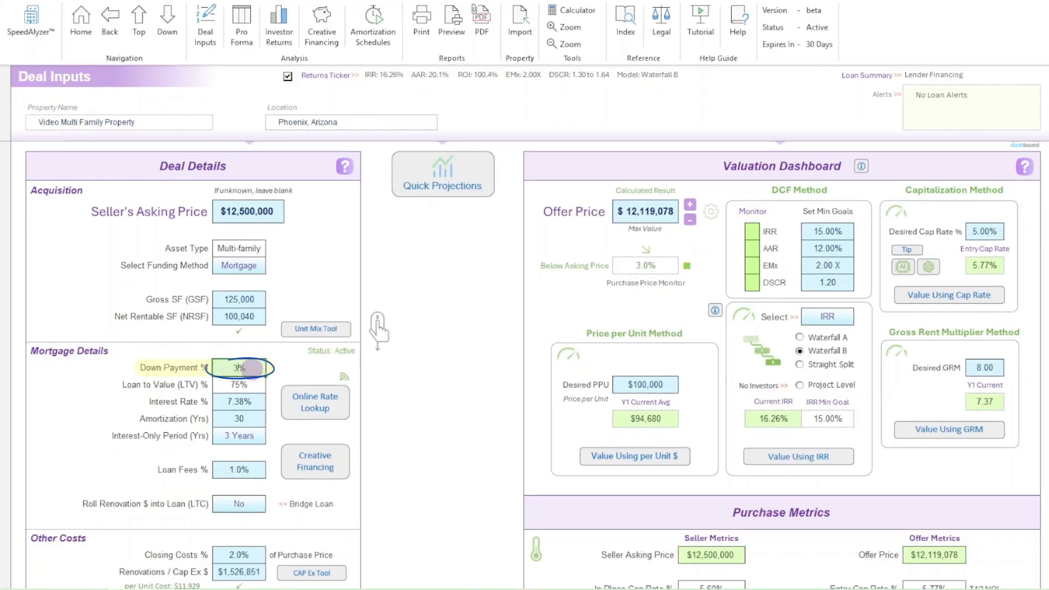
{"action": "type", "text": "0"}
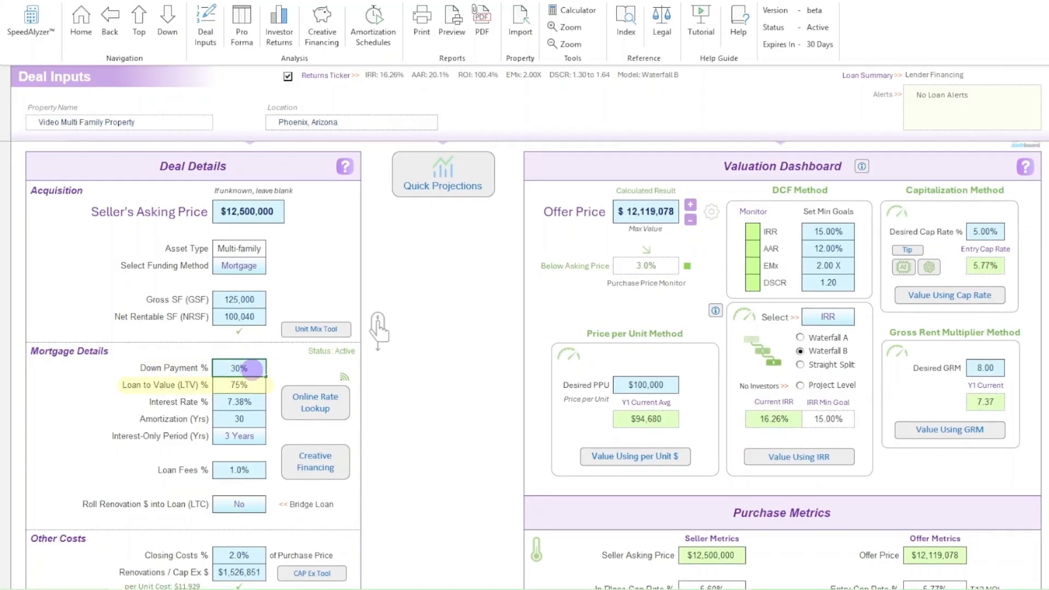
{"action": "left_click", "coordinate": [393, 397]}
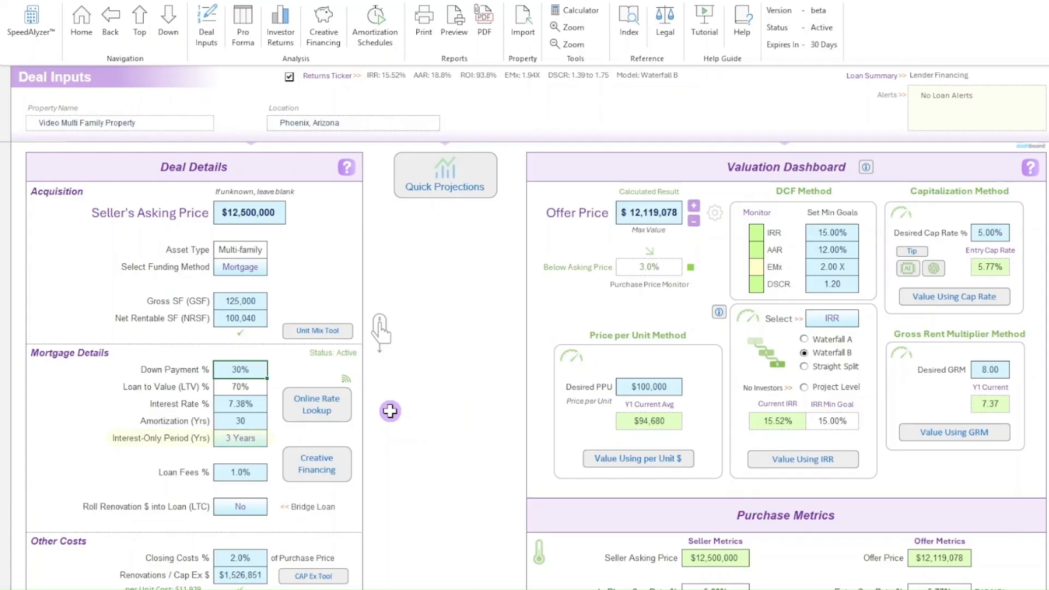
Step: Try an Interest-Only Period of 0 years for the mortgage, and set it back to 3 years
{"action": "left_click", "coordinate": [255, 438]}
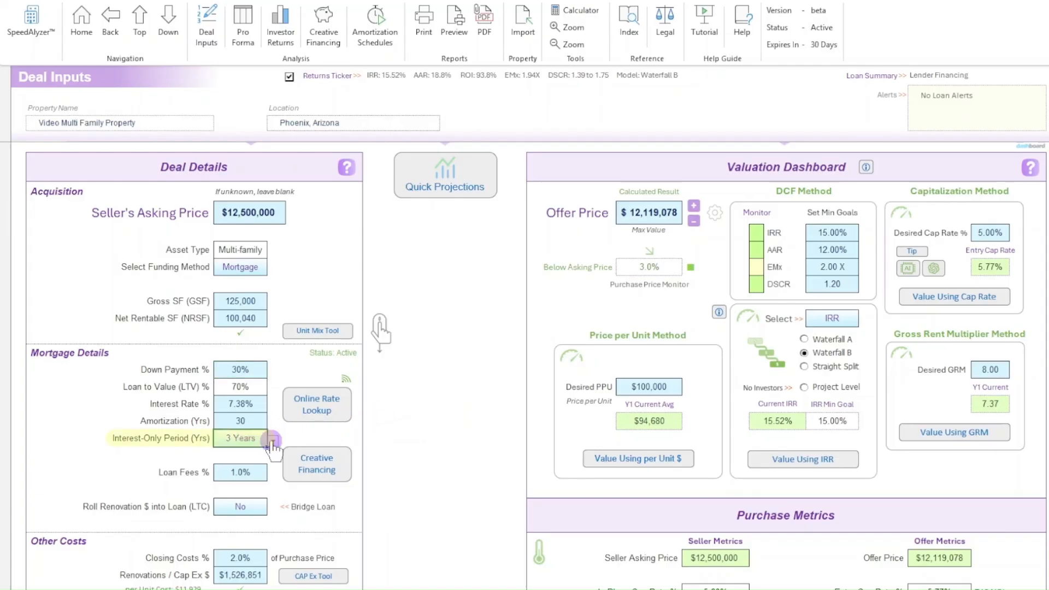
{"action": "left_click", "coordinate": [272, 440]}
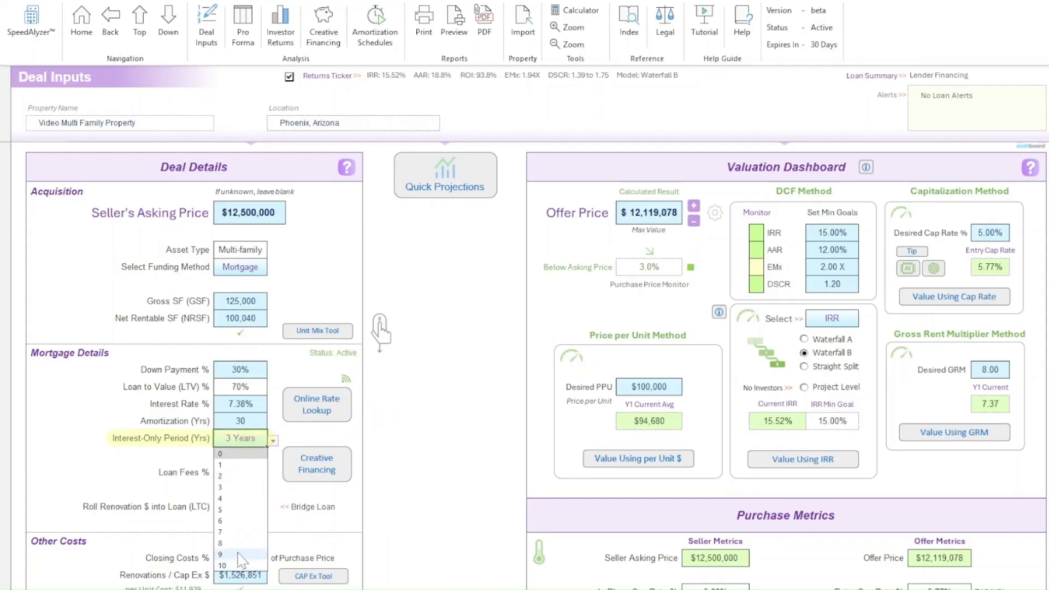
{"action": "left_click", "coordinate": [238, 455]}
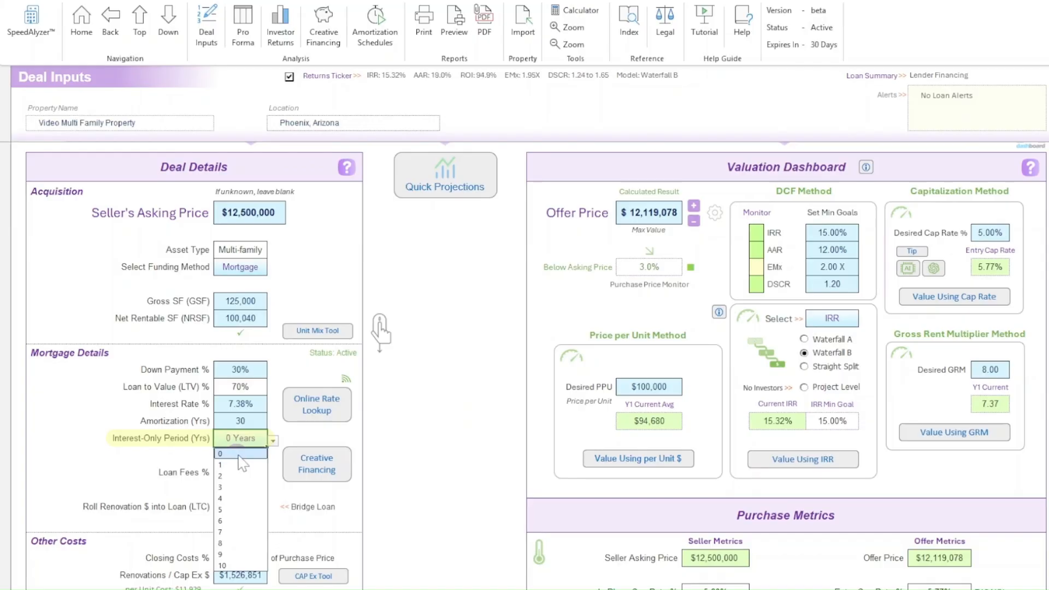
{"action": "left_click", "coordinate": [273, 440]}
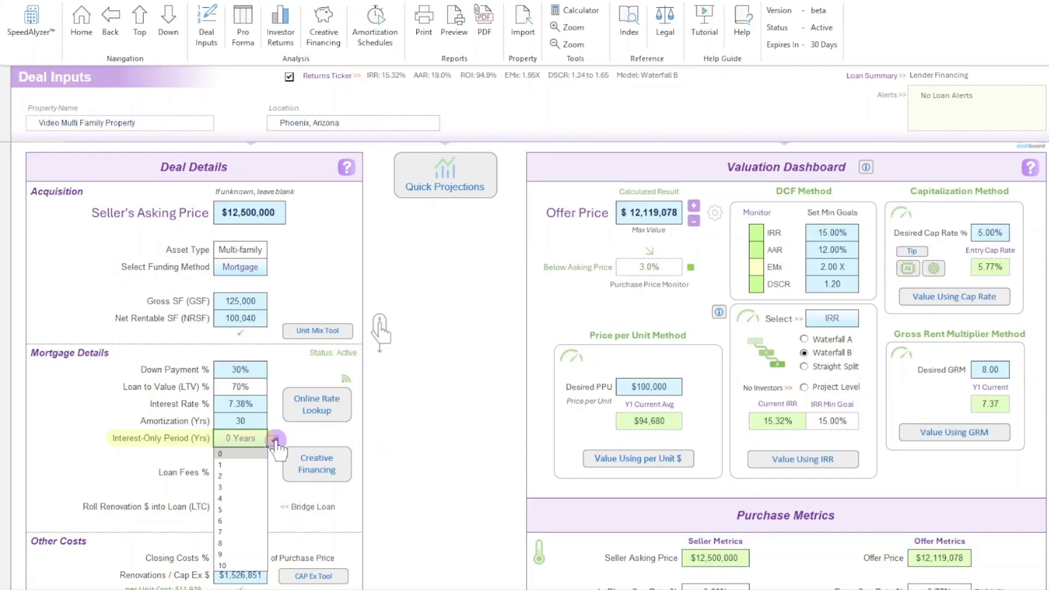
{"action": "left_click", "coordinate": [253, 487]}
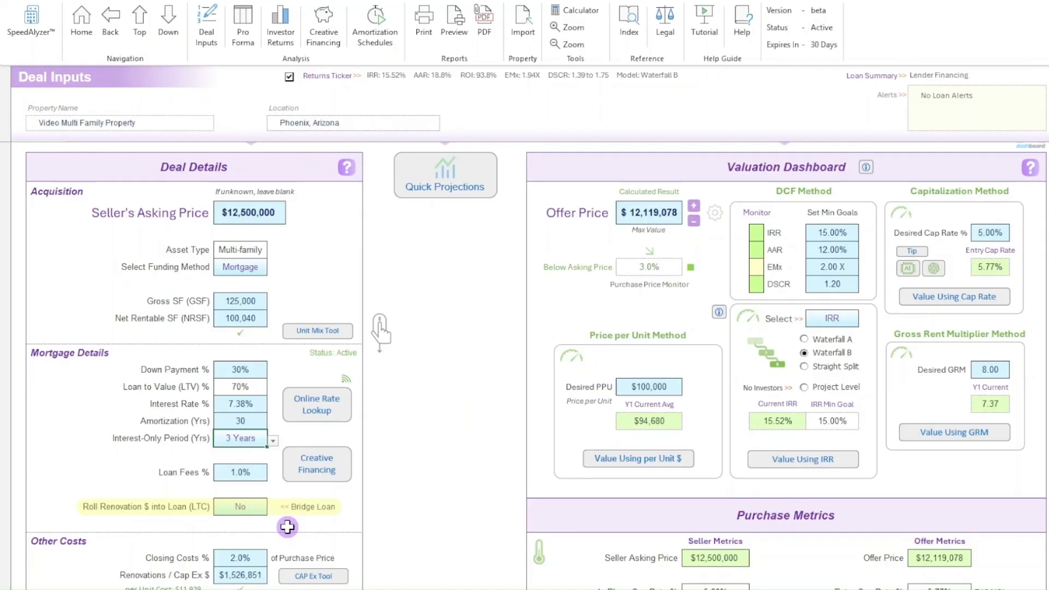
Step: Try Yes for Roll Renovation $ into Loan (LTC), and set it back to No
{"action": "left_click", "coordinate": [253, 508]}
{"action": "left_click", "coordinate": [273, 509]}
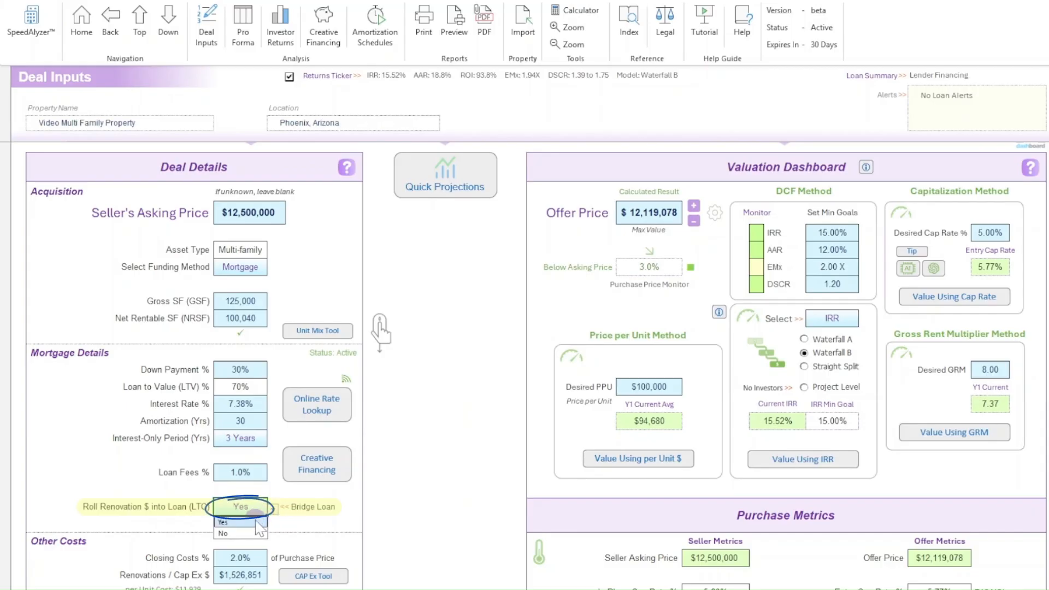
{"action": "left_click", "coordinate": [255, 521]}
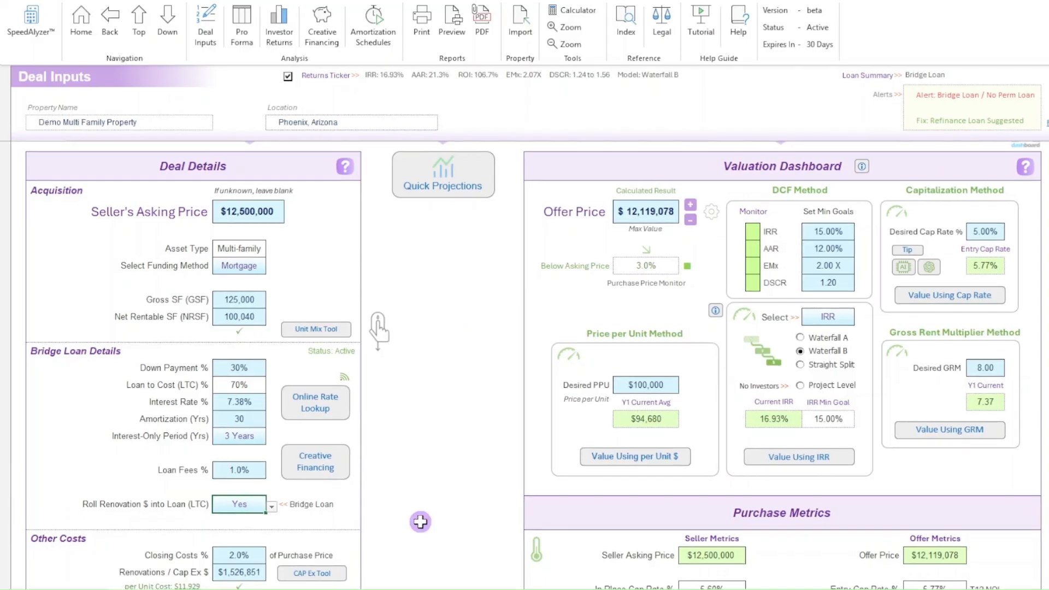
{"action": "left_click", "coordinate": [271, 506]}
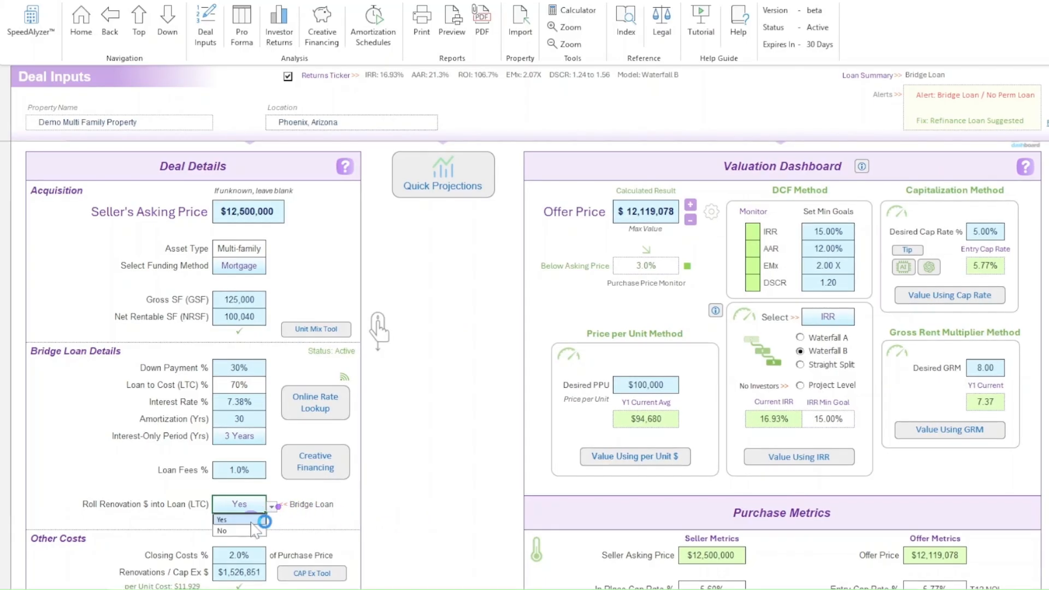
{"action": "left_click", "coordinate": [240, 531]}
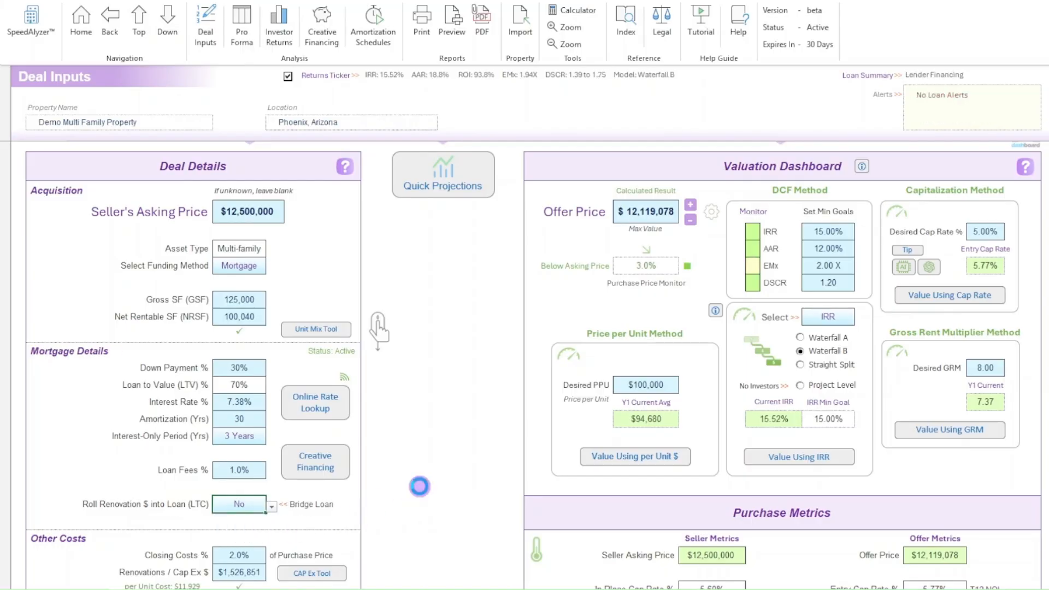
Step: Set the Renovations / Cap Ex amount under Other Costs to $1,500,000
{"action": "scroll", "coordinate": [420, 485], "scroll_direction": "down", "scroll_amount": 5}
{"action": "left_click", "coordinate": [46, 273]}
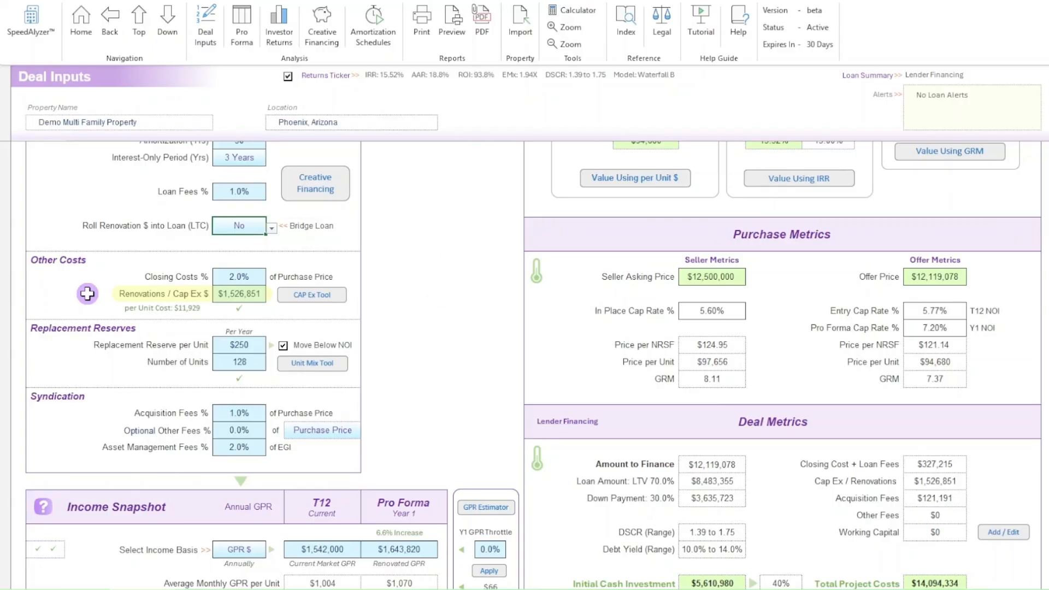
{"action": "left_click", "coordinate": [233, 292]}
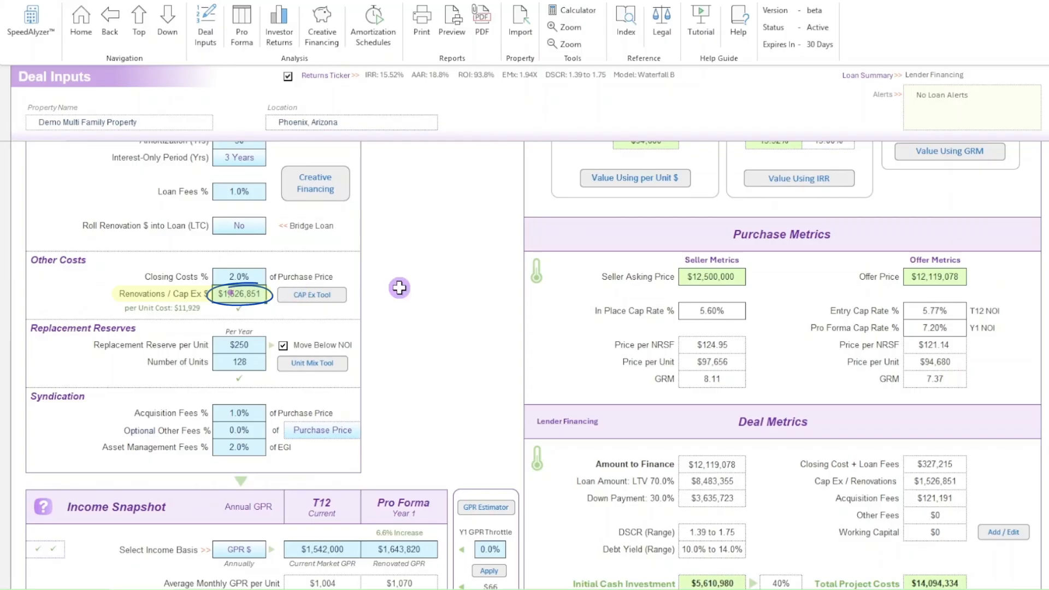
{"action": "type", "text": "1500000"}
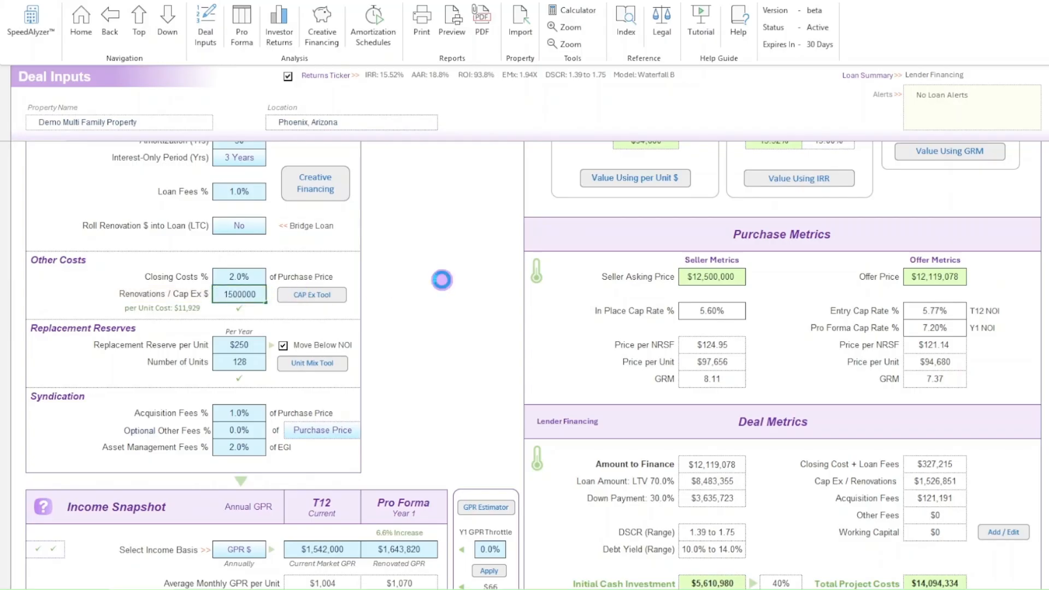
{"action": "key", "text": "Return"}
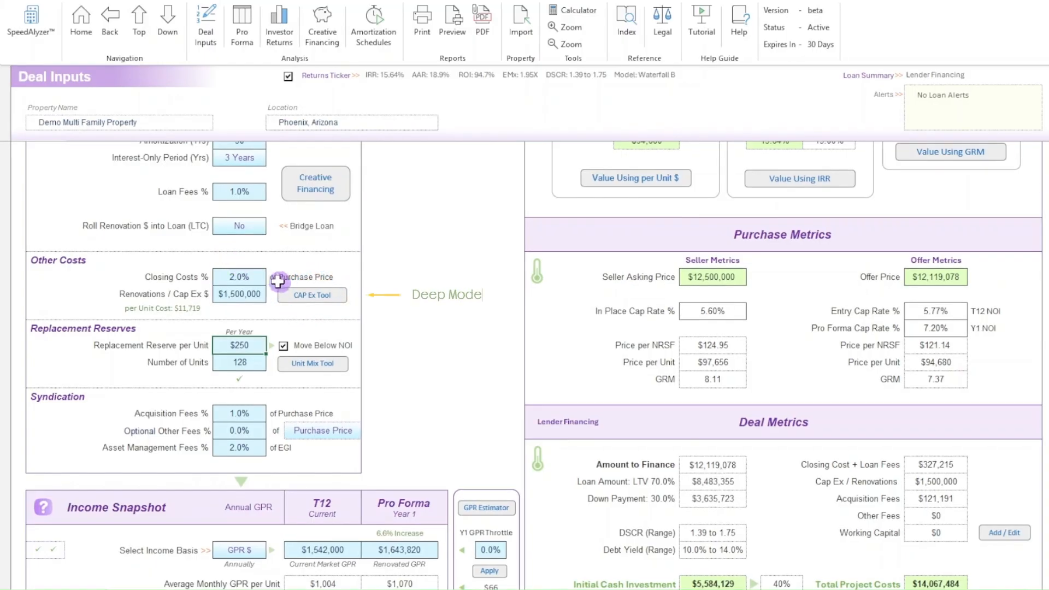
Step: Open the CAP Ex Tool and examine its repairs and renovations items, value-add plans and budget totals
{"action": "left_click", "coordinate": [306, 296]}
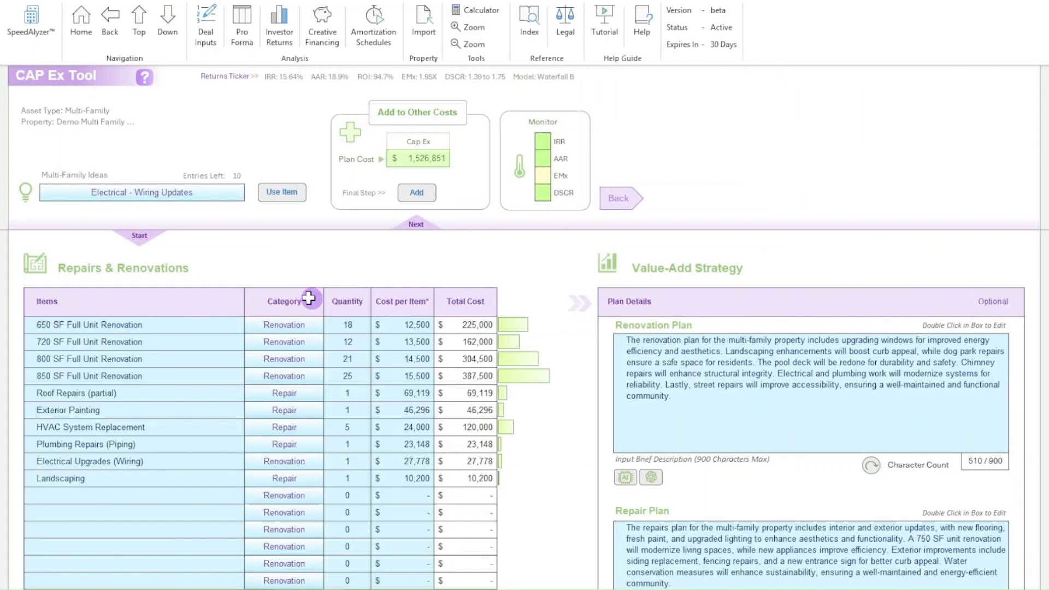
{"action": "scroll", "coordinate": [525, 410], "scroll_direction": "down", "scroll_amount": 3}
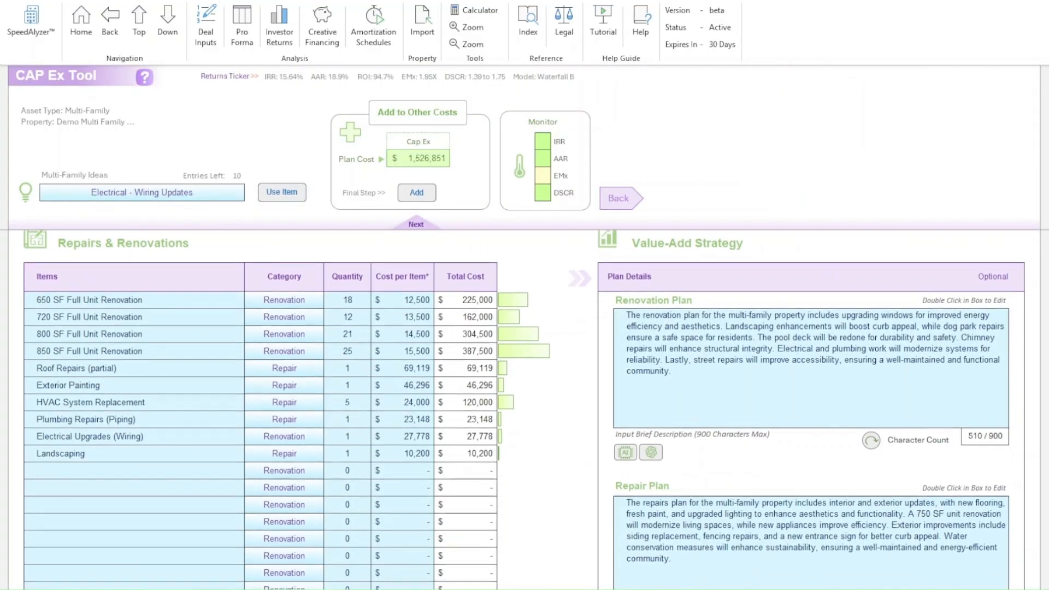
{"action": "scroll", "coordinate": [524, 410], "scroll_direction": "down", "scroll_amount": 3}
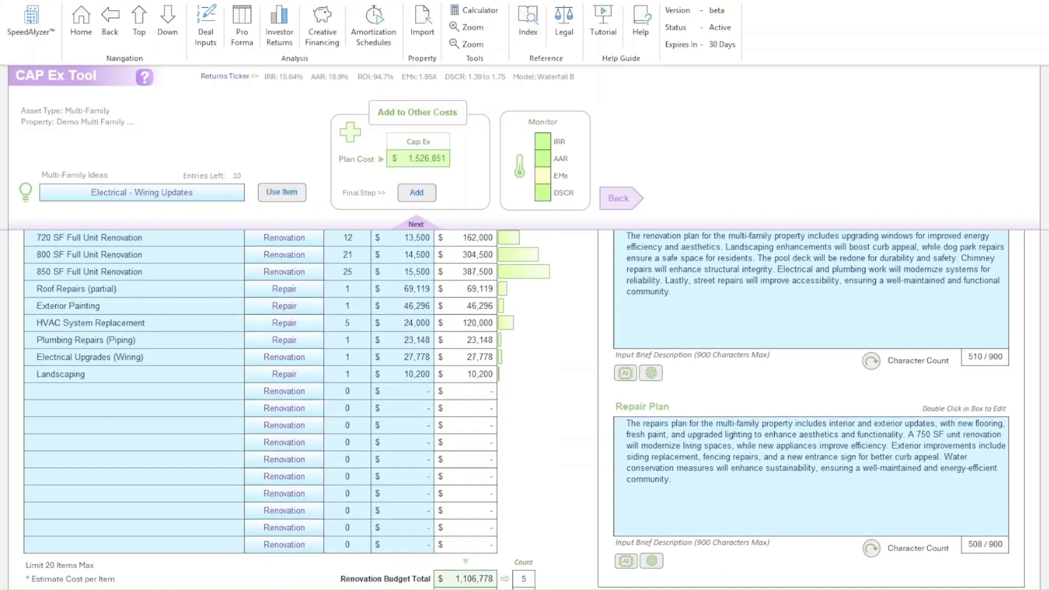
{"action": "scroll", "coordinate": [524, 410], "scroll_direction": "down", "scroll_amount": 3}
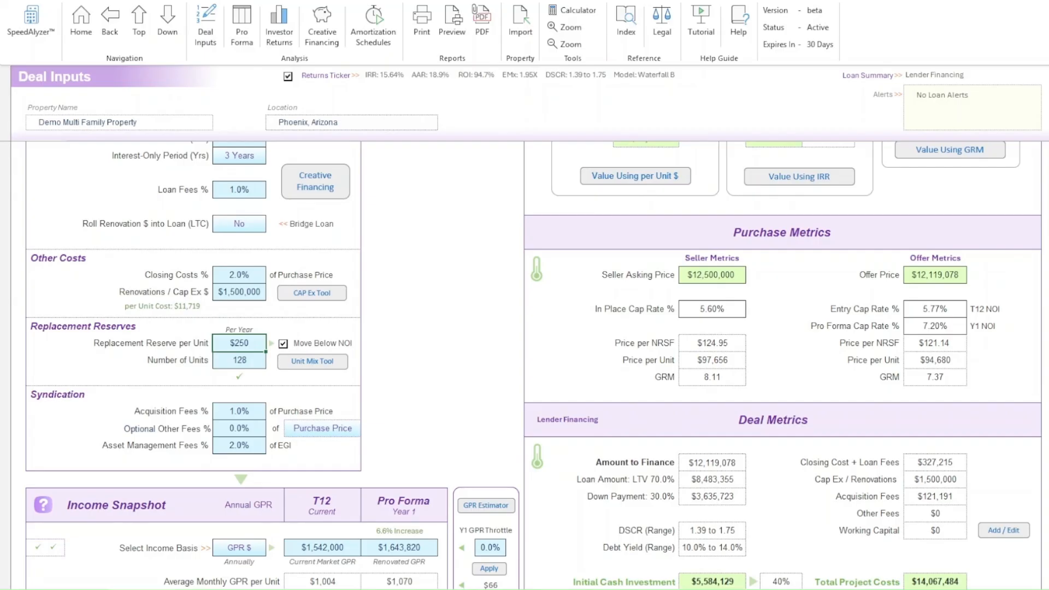
Step: Review the asset type and the Replacement Reserve per Unit input in the Deal Details of Deal Inputs
{"action": "scroll", "coordinate": [378, 333], "scroll_direction": "up", "scroll_amount": 6}
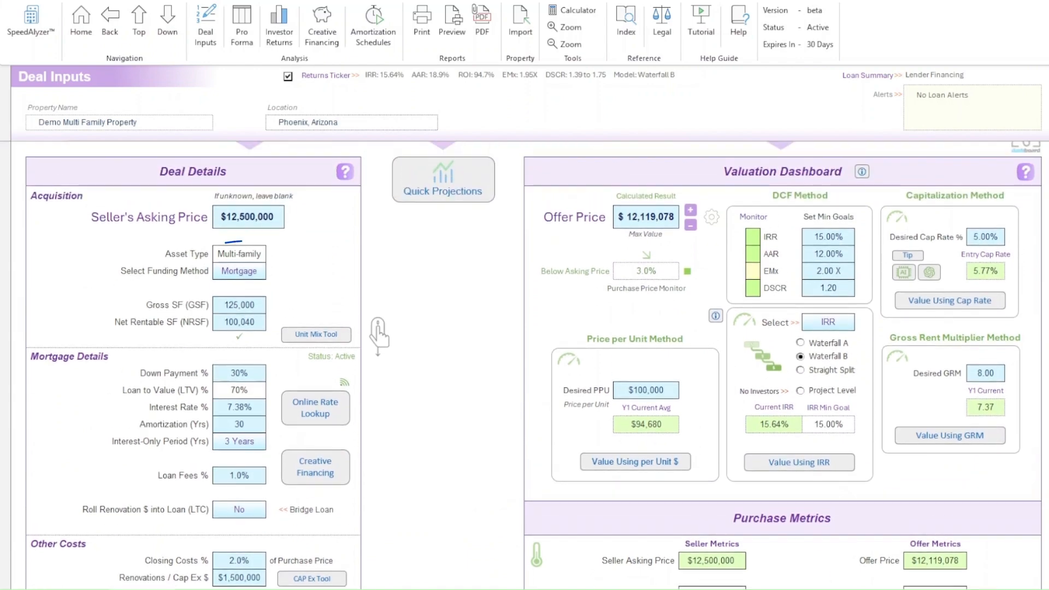
{"action": "scroll", "coordinate": [378, 333], "scroll_direction": "down", "scroll_amount": 4}
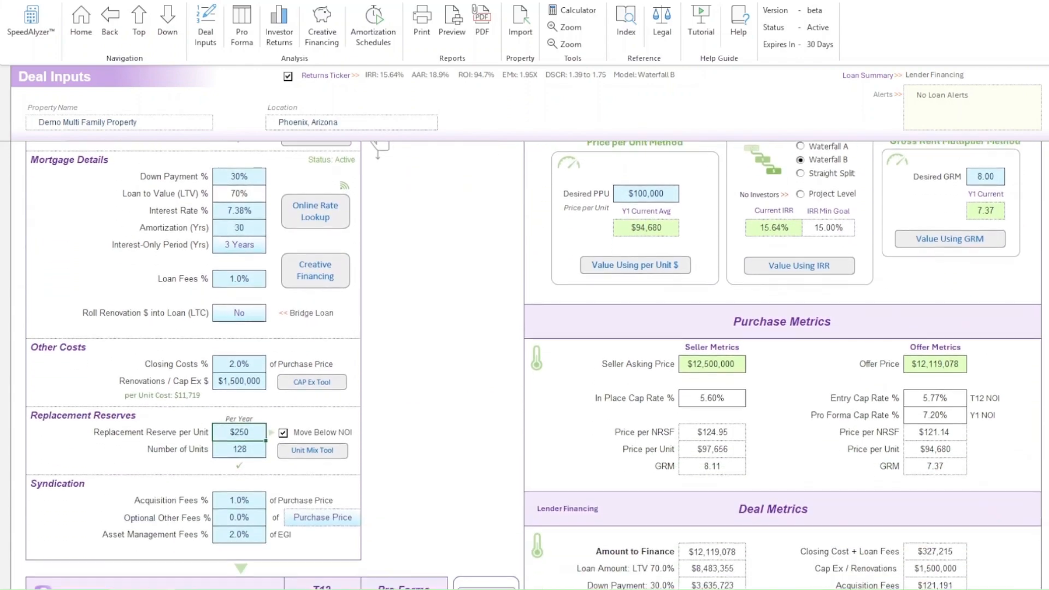
{"action": "scroll", "coordinate": [378, 333], "scroll_direction": "down", "scroll_amount": 2}
{"action": "left_click_drag", "start_coordinate": [141, 360], "coordinate": [211, 357]}
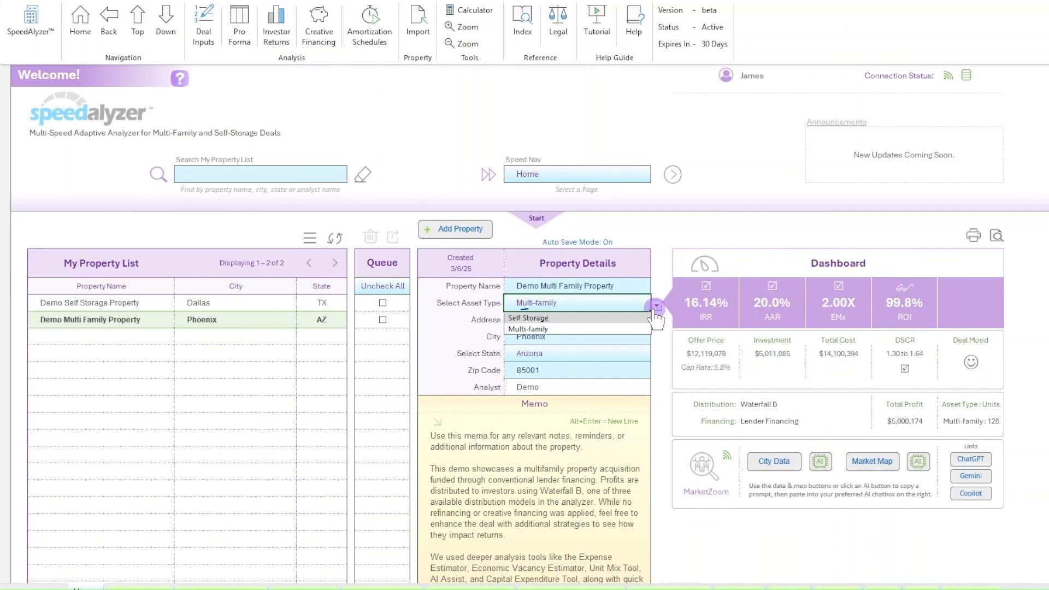
Step: Change the demo property's asset type to Self Storage and set its Replacement Reserve (PSF) to 0.15 in Deal Inputs
{"action": "left_click", "coordinate": [565, 318]}
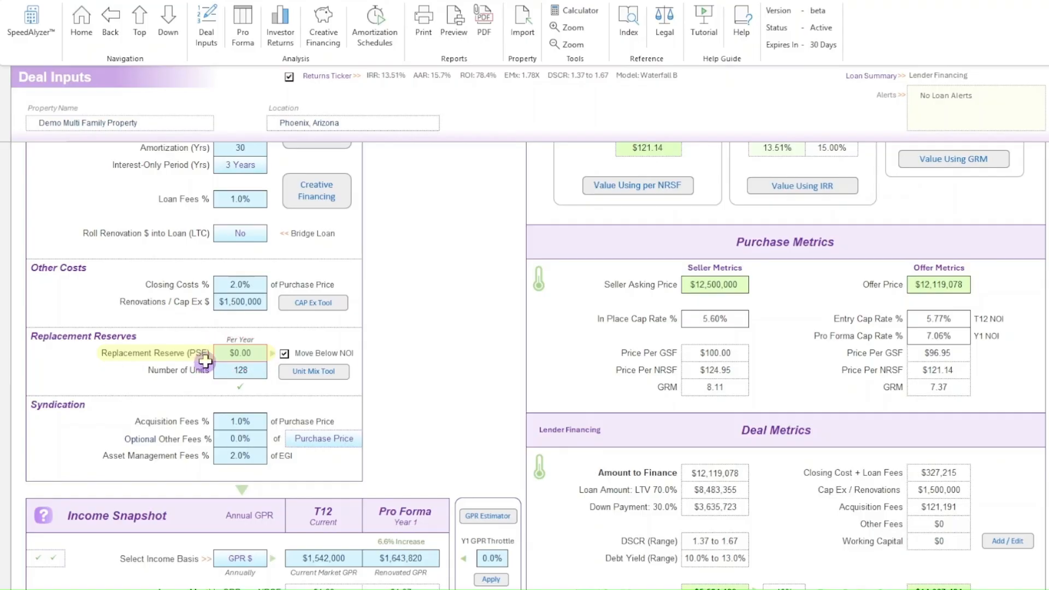
{"action": "left_click", "coordinate": [230, 354]}
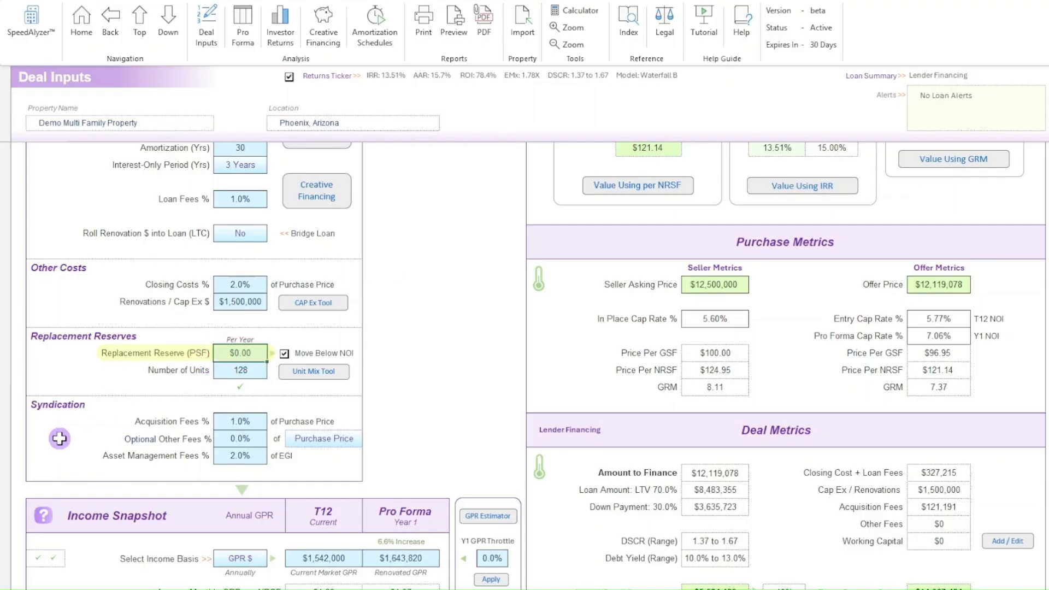
{"action": "type", "text": ".15"}
{"action": "key", "text": "Return"}
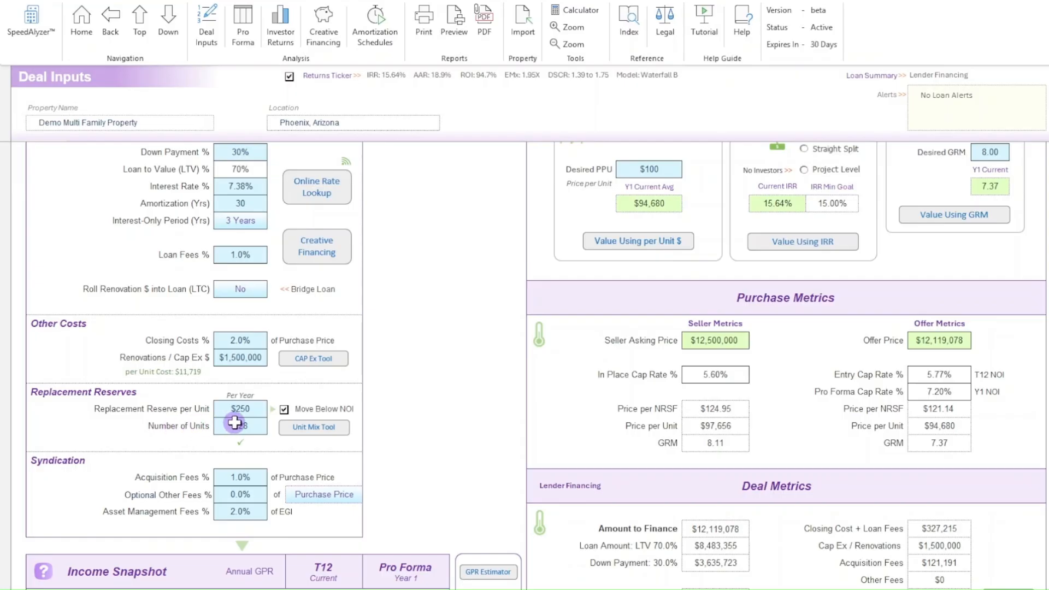
Step: Turn off Move Below NOI for the replacement reserve, and turn it back on
{"action": "left_click", "coordinate": [284, 409]}
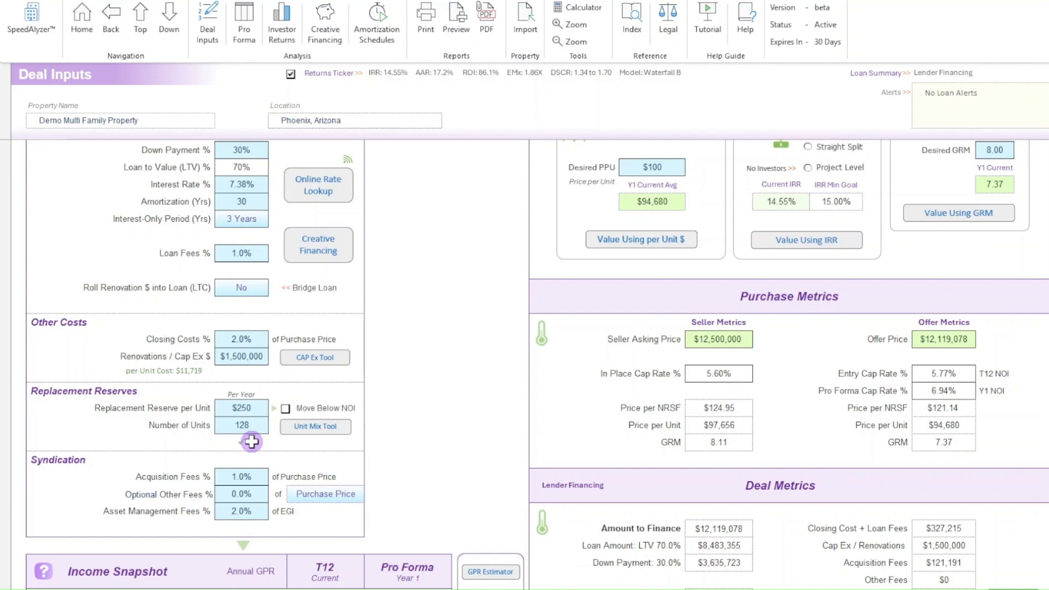
{"action": "left_click", "coordinate": [285, 409]}
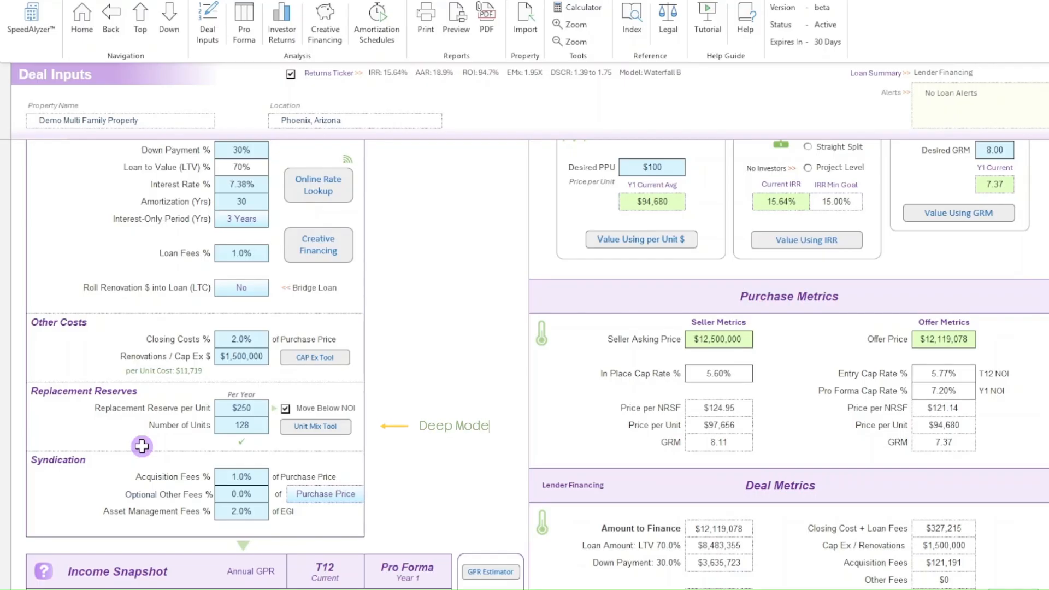
Step: Open the Unit Mix Tool belonging to the number of units, and return to the Syndication inputs in Deal Inputs
{"action": "left_click", "coordinate": [342, 426]}
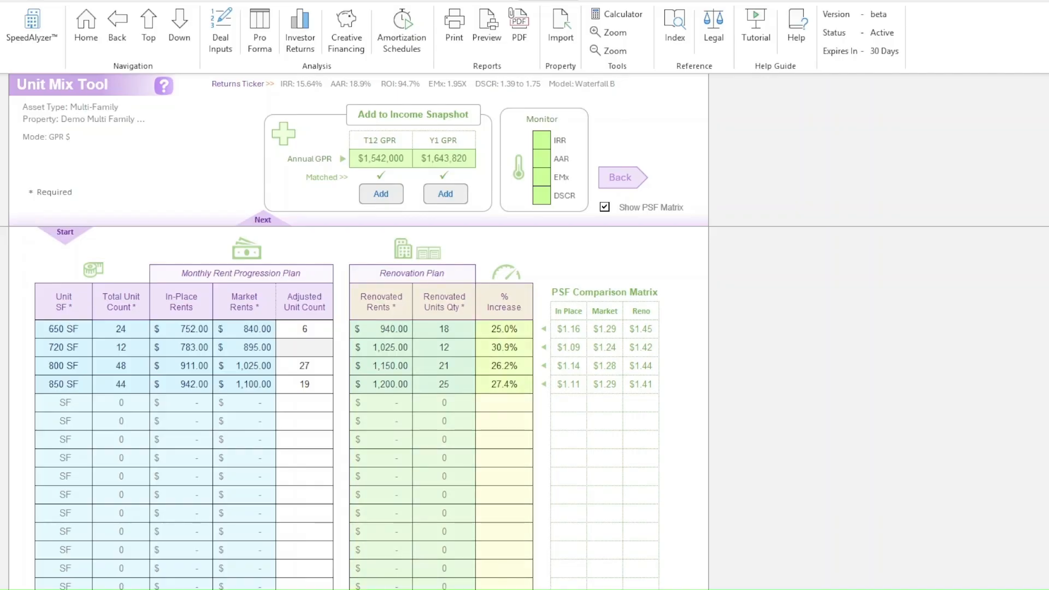
{"action": "key", "text": "ctrl+Page_Up"}
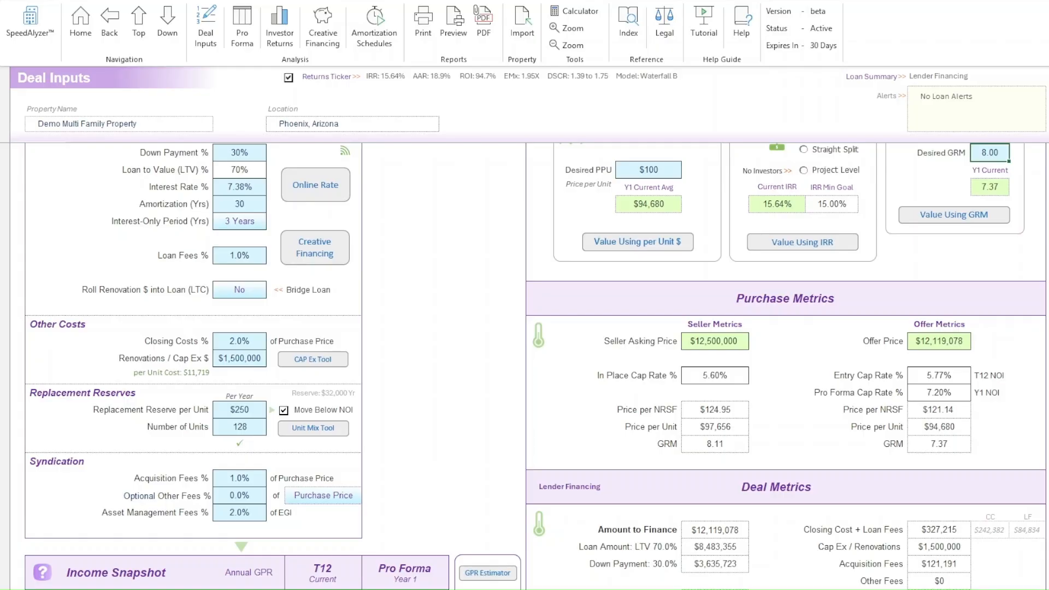
{"action": "scroll", "coordinate": [415, 484], "scroll_direction": "down", "scroll_amount": 5}
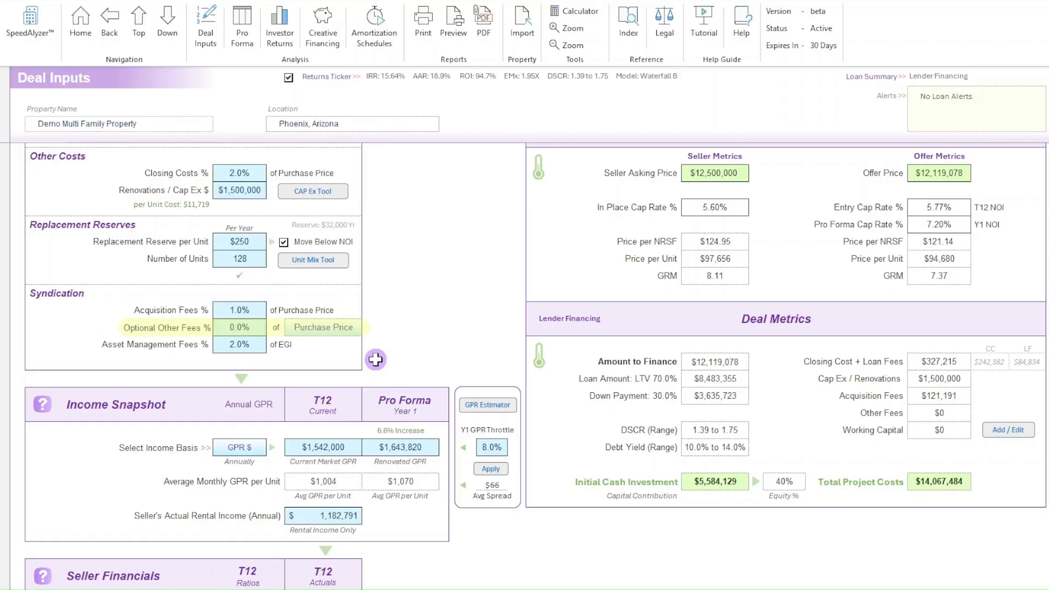
Step: Base the Optional Other Fees in the Syndication inputs on Loan Amount and set them to 1%
{"action": "left_click", "coordinate": [351, 327]}
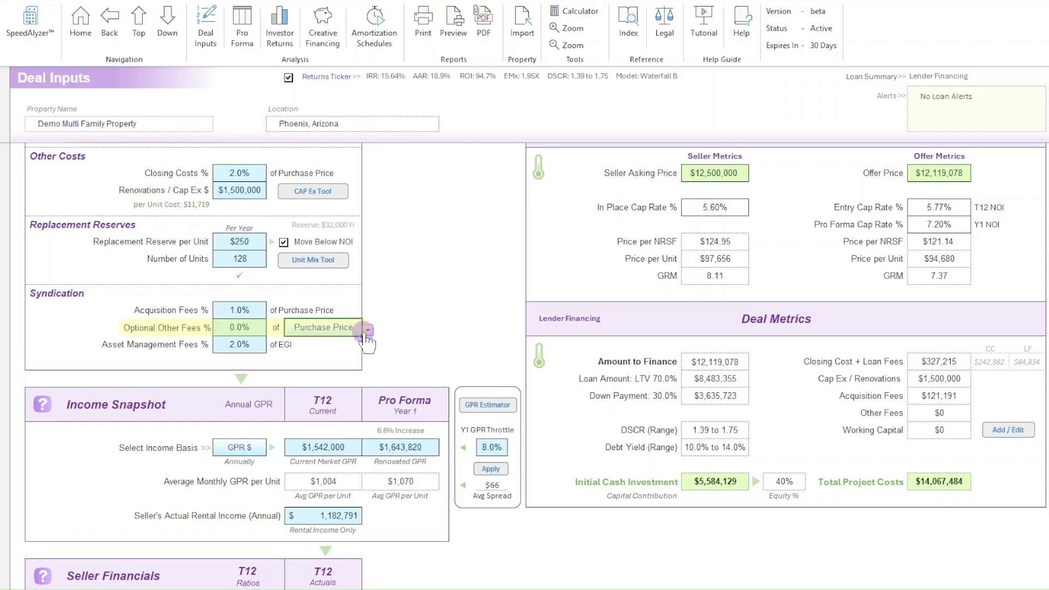
{"action": "left_click", "coordinate": [367, 331]}
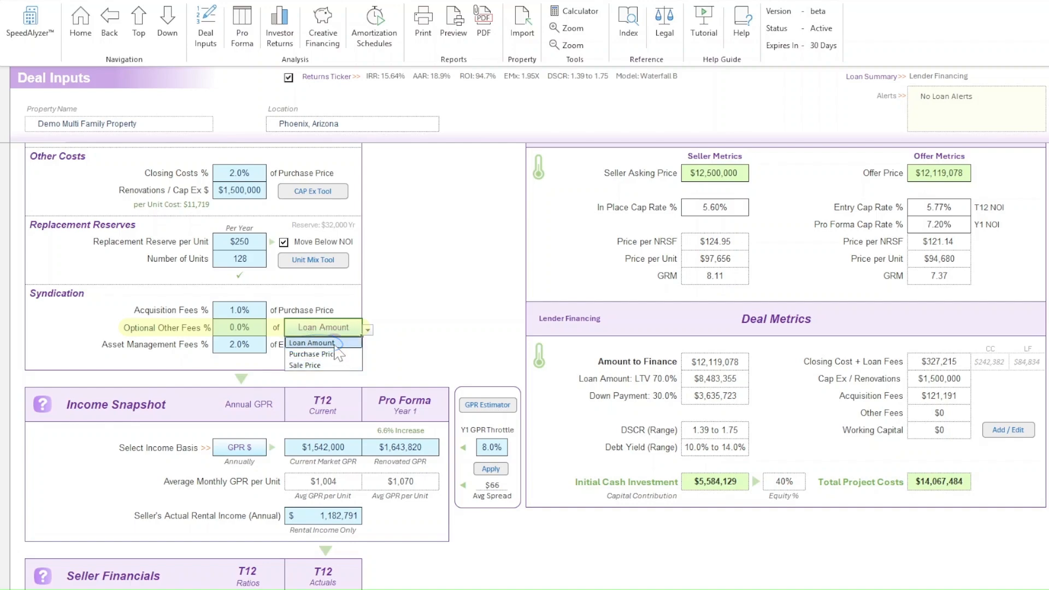
{"action": "left_click", "coordinate": [317, 342]}
{"action": "left_click", "coordinate": [251, 328]}
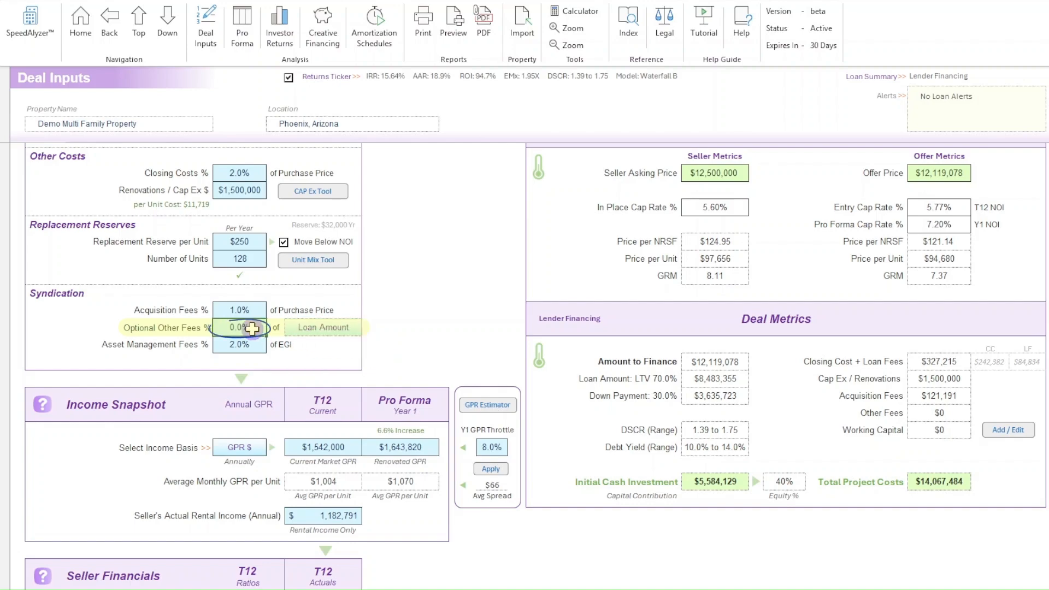
{"action": "type", "text": "1"}
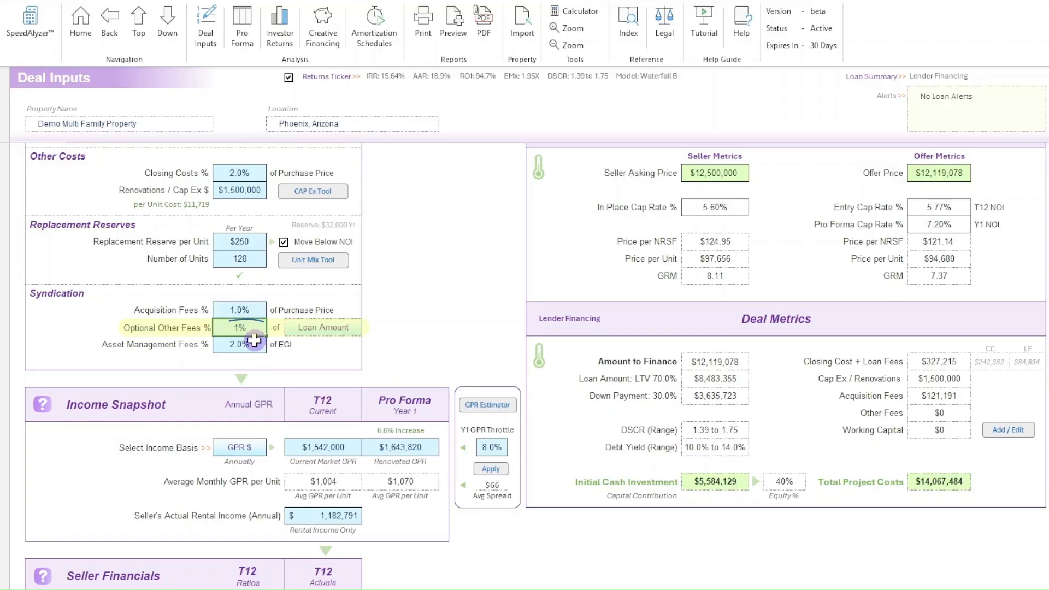
{"action": "key", "text": "Return"}
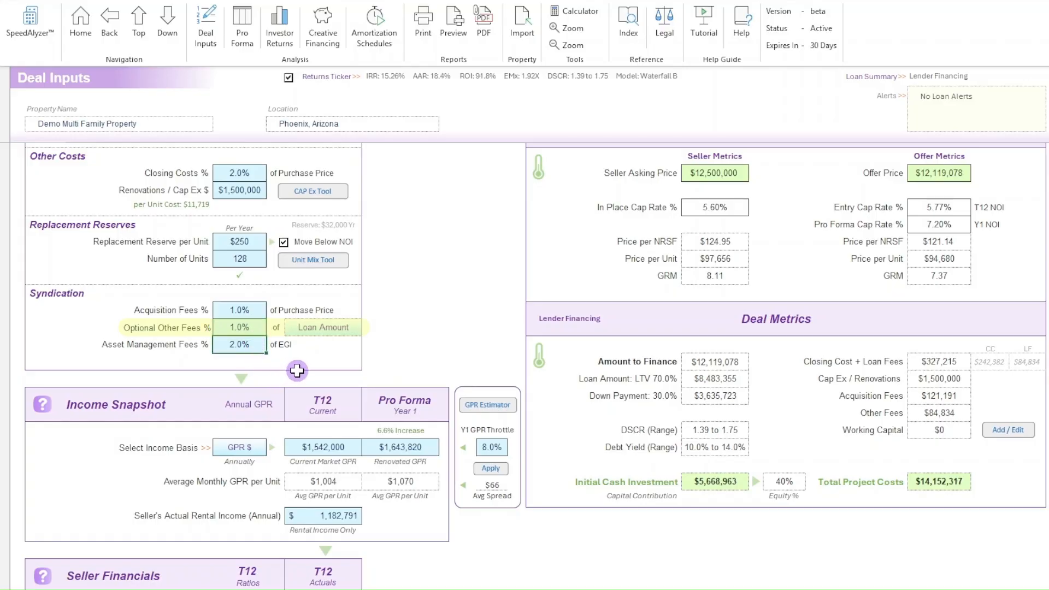
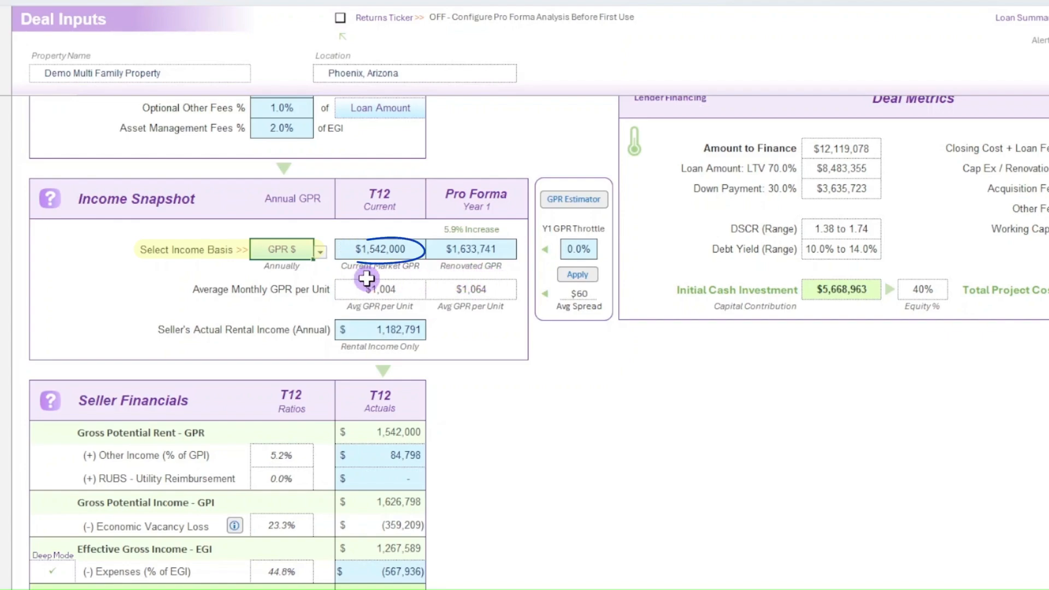
Step: Switch the Income Snapshot's income basis to PSF $ and set the T12 Current Market PSF to 1.30
{"action": "left_click", "coordinate": [321, 251]}
{"action": "left_click", "coordinate": [284, 282]}
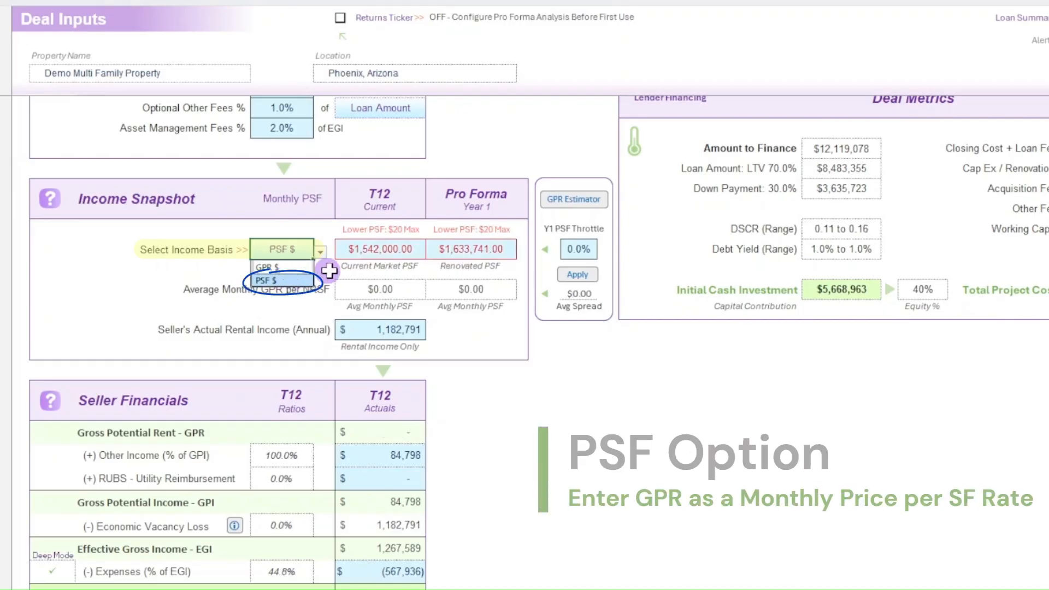
{"action": "left_click", "coordinate": [371, 249]}
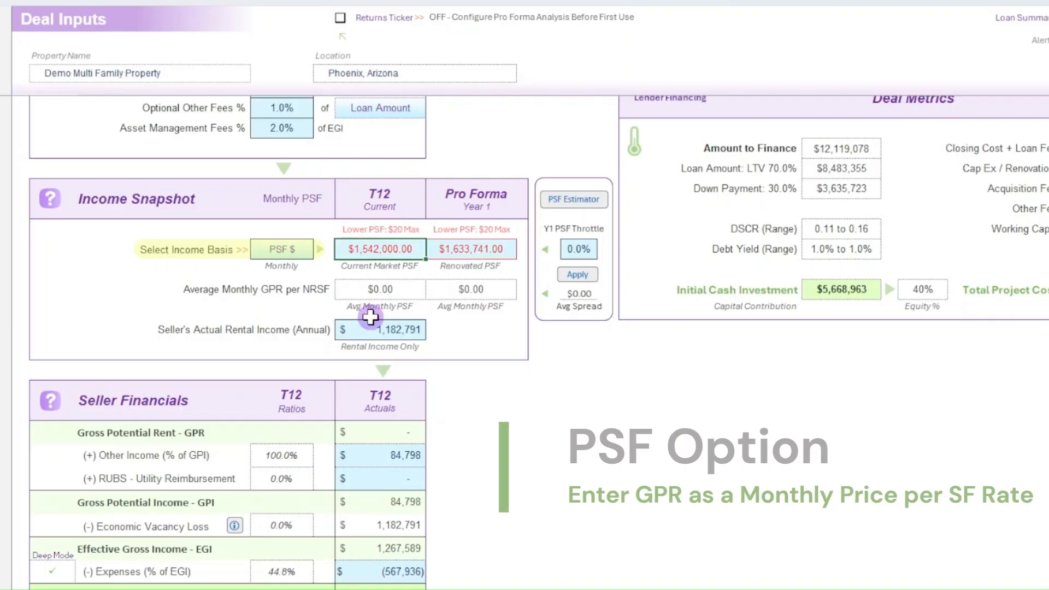
{"action": "type", "text": "1.30"}
{"action": "key", "text": "Return"}
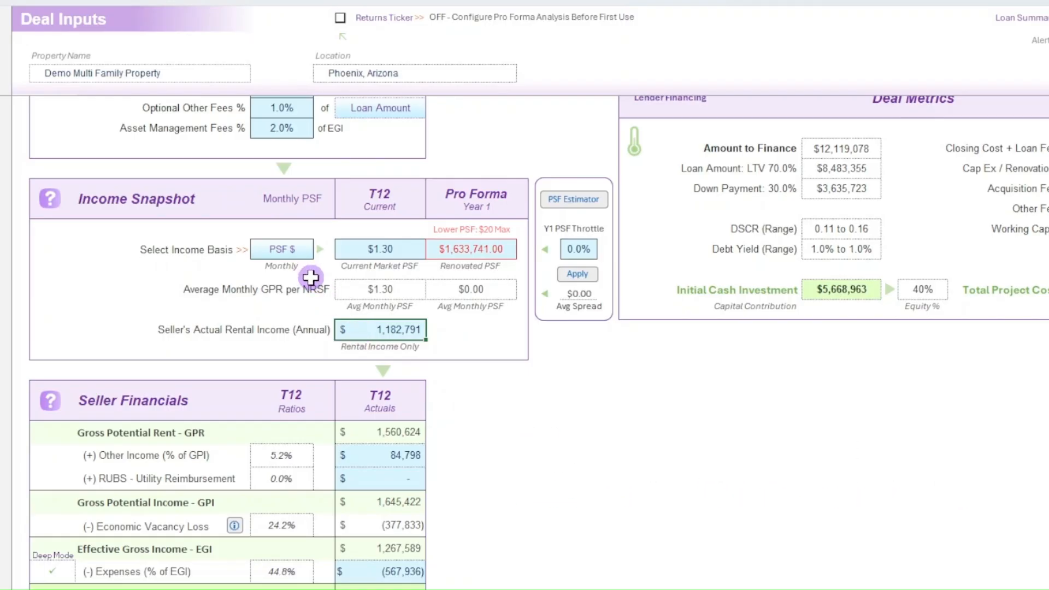
Step: Return the Income Snapshot's income basis to GPR $ and set the T12 Current Market GPR to 1,542,000
{"action": "left_click", "coordinate": [299, 255]}
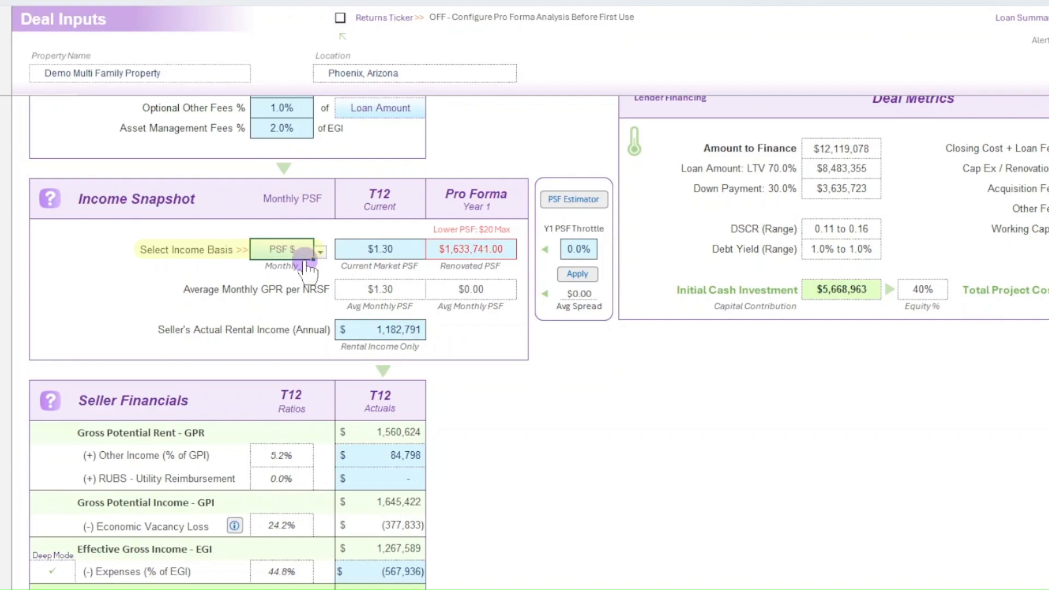
{"action": "left_click", "coordinate": [320, 252]}
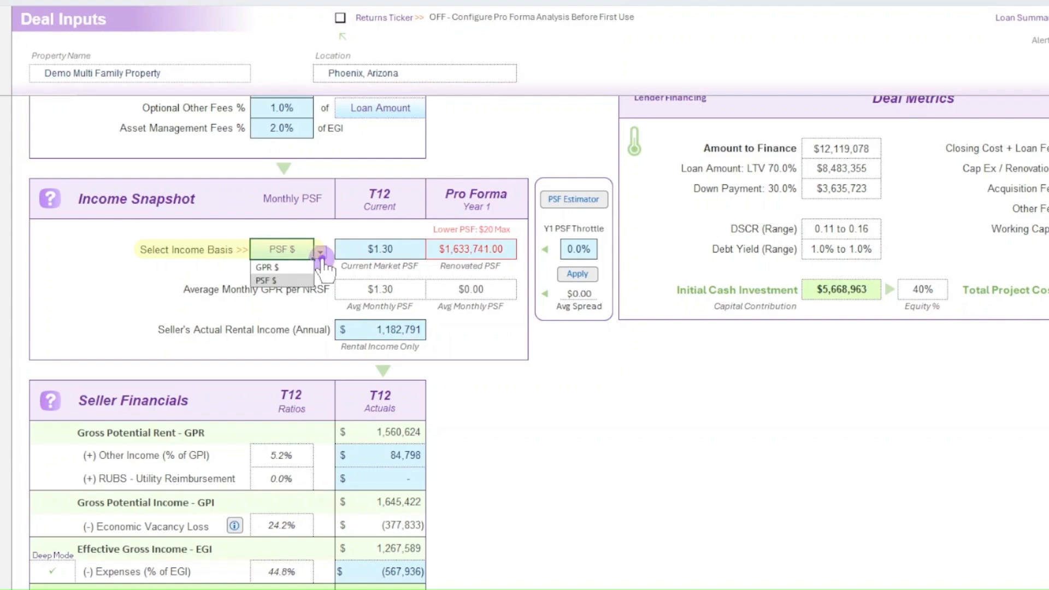
{"action": "left_click", "coordinate": [295, 267]}
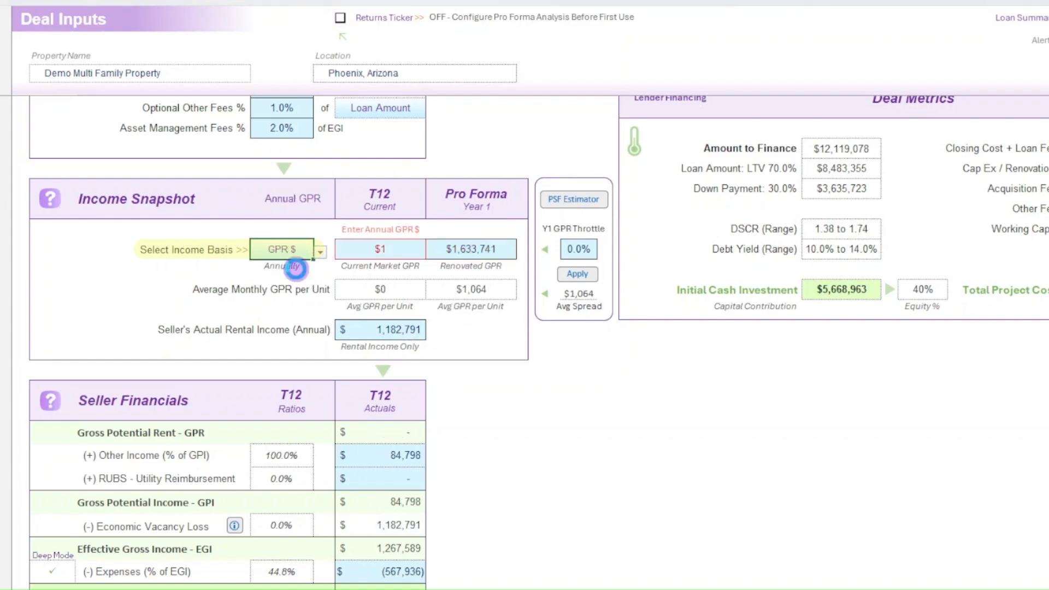
{"action": "left_click", "coordinate": [379, 251]}
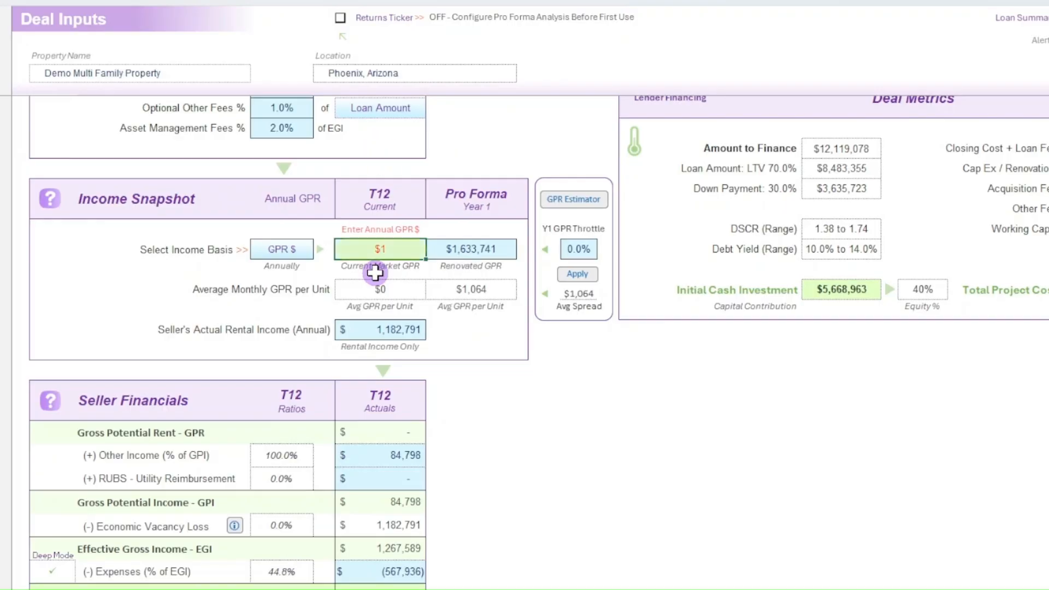
{"action": "type", "text": "1"}
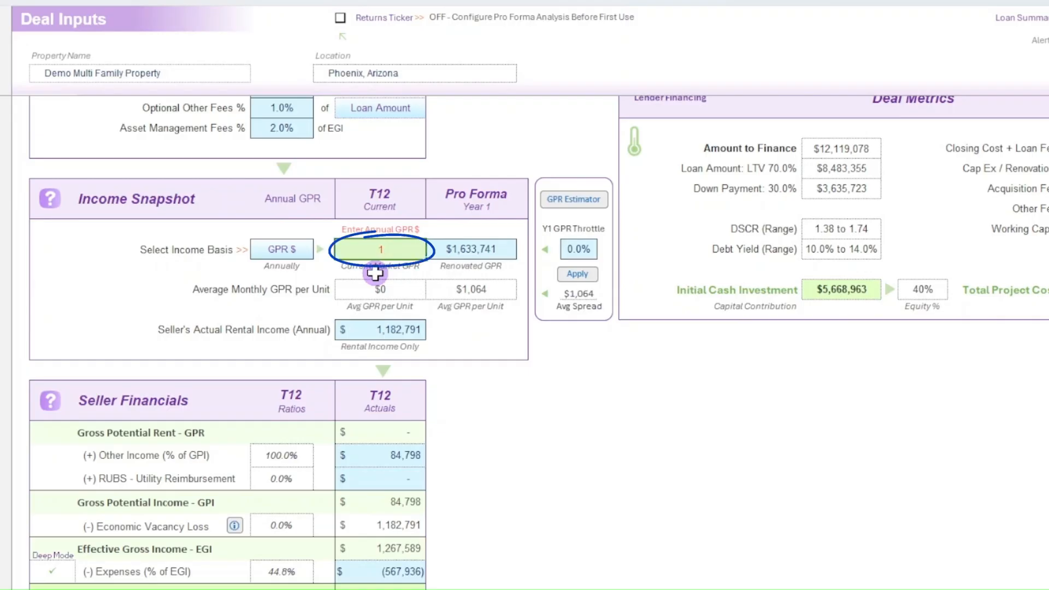
{"action": "type", "text": "542000"}
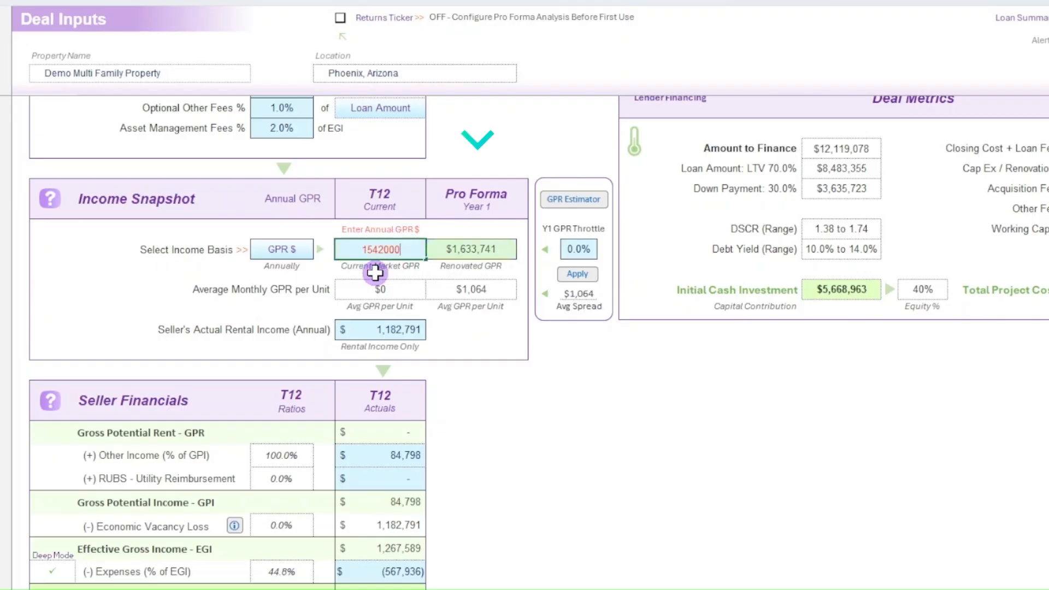
{"action": "key", "text": "Return"}
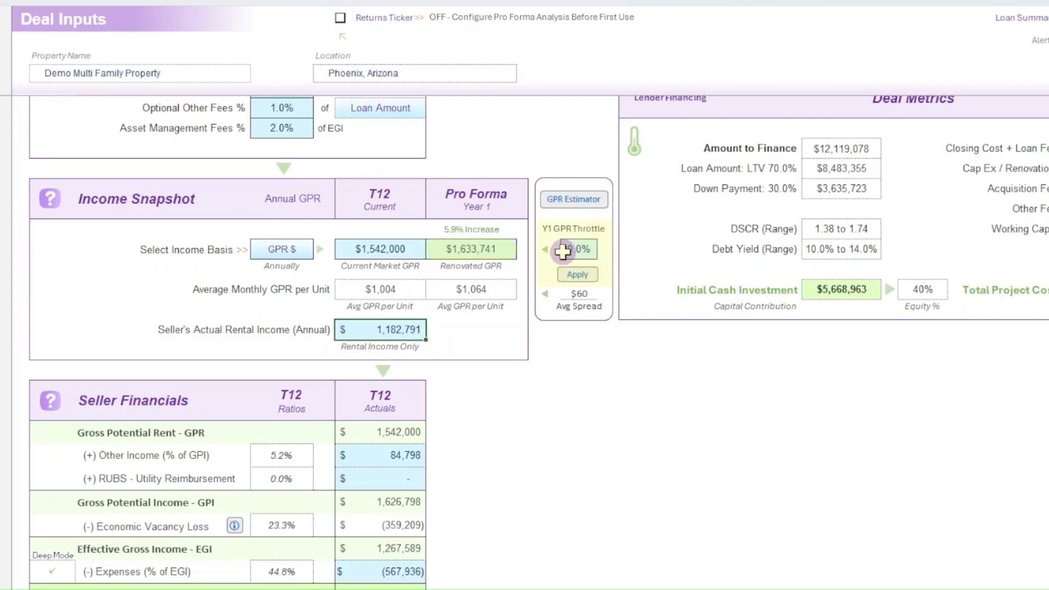
Step: Set the Y1 GPR Throttle to 8% and apply it to the Pro Forma Year 1 renovated GPR
{"action": "left_click", "coordinate": [579, 274]}
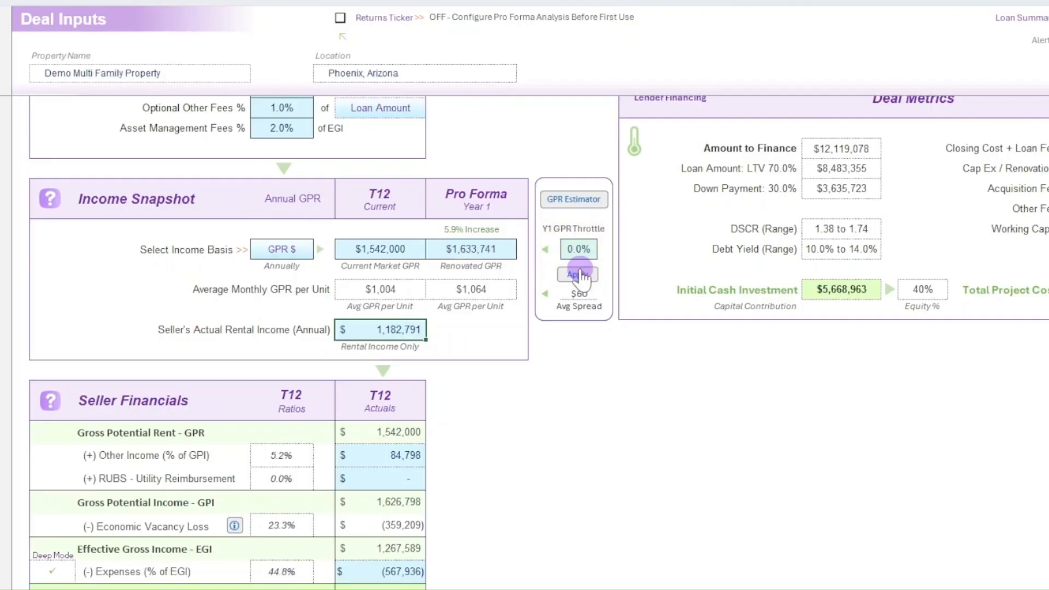
{"action": "left_click", "coordinate": [585, 249]}
{"action": "type", "text": "8"}
{"action": "left_click", "coordinate": [571, 275]}
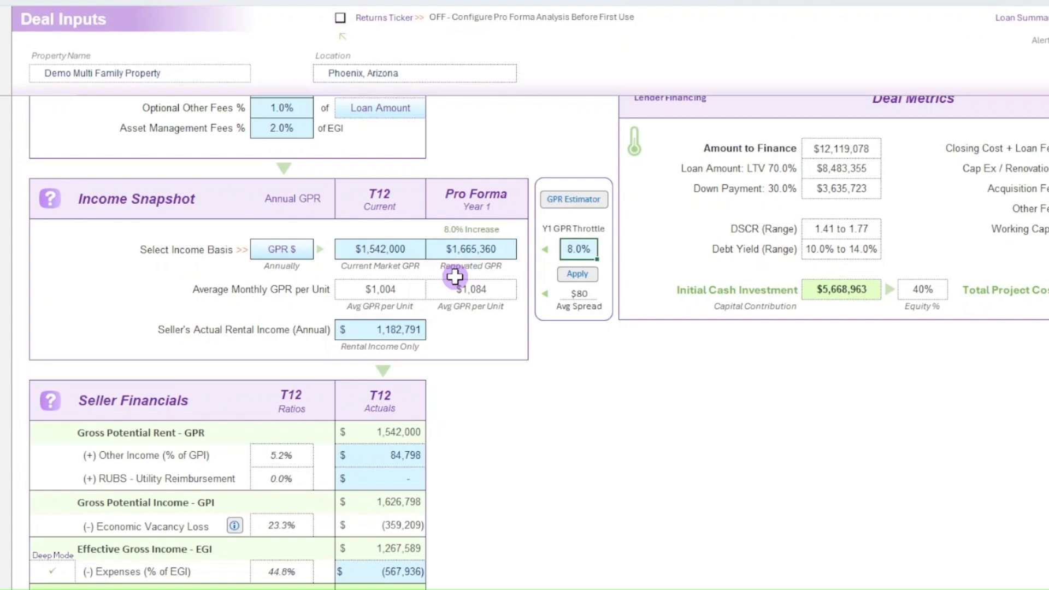
{"action": "left_click", "coordinate": [478, 341]}
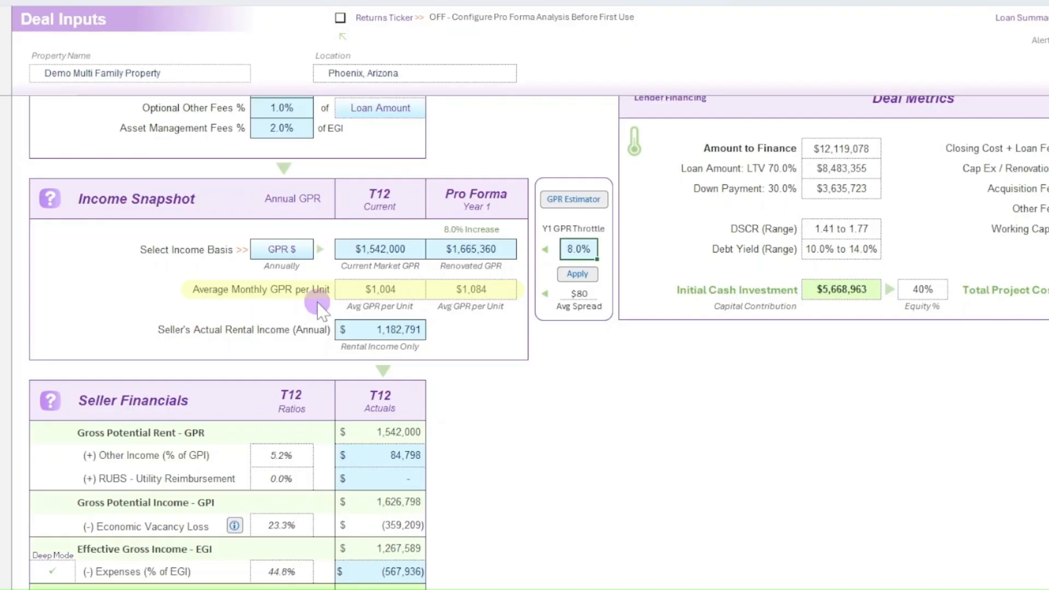
Step: Switch the income basis to PSF $ to view the average monthly GPR per NRSF, and return it to GPR $
{"action": "left_click", "coordinate": [297, 249]}
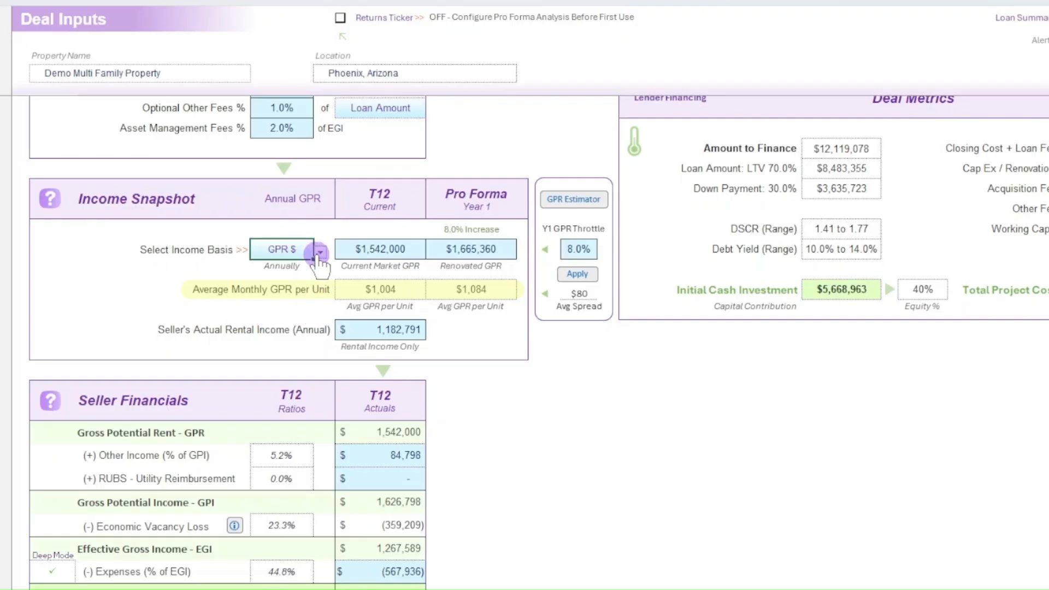
{"action": "left_click", "coordinate": [320, 252]}
{"action": "left_click", "coordinate": [271, 277]}
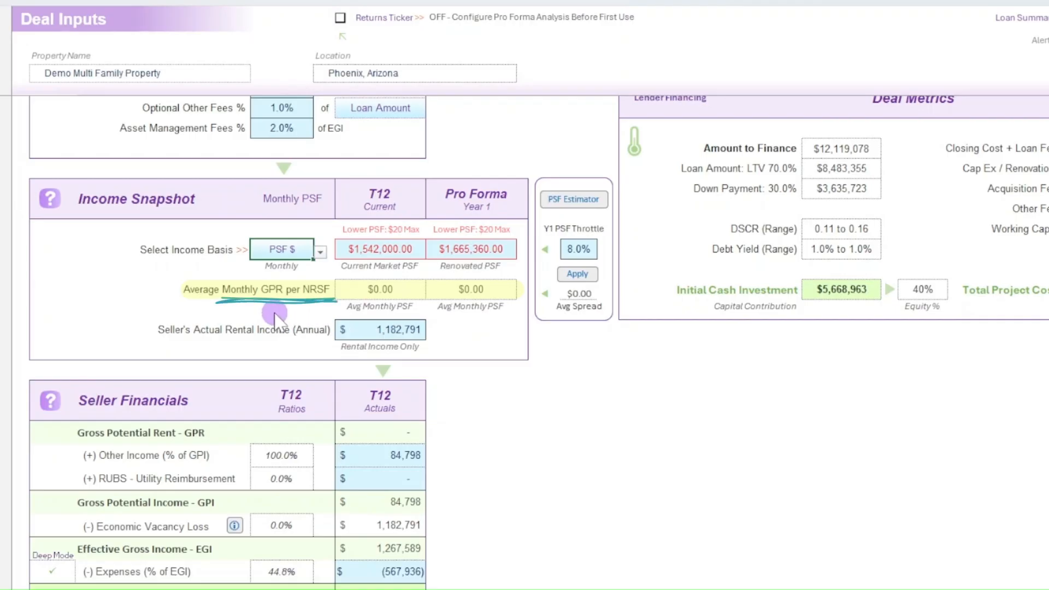
{"action": "left_click", "coordinate": [320, 252]}
{"action": "left_click", "coordinate": [281, 267]}
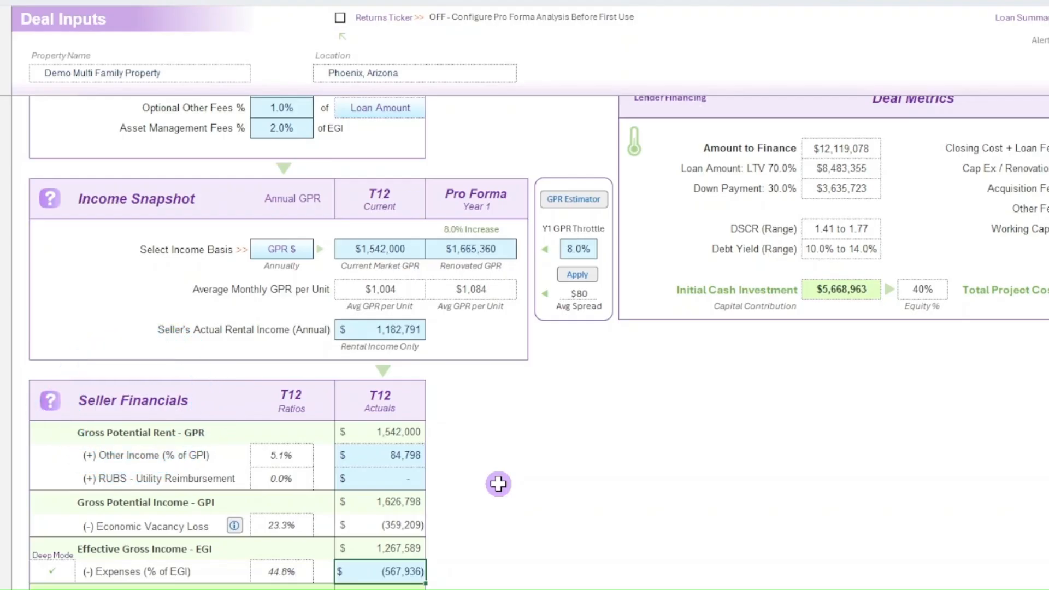
Step: Enter 52,196 as the T12 actual for RUBS - Utility Reimbursement in the Seller Financials
{"action": "scroll", "coordinate": [498, 484], "scroll_direction": "down", "scroll_amount": 2}
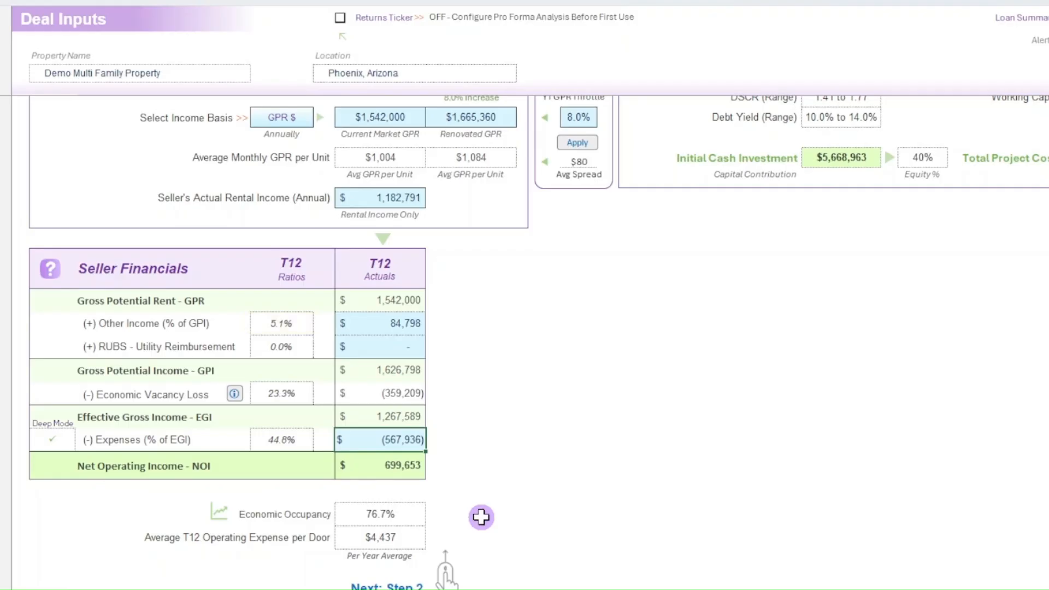
{"action": "left_click", "coordinate": [409, 348]}
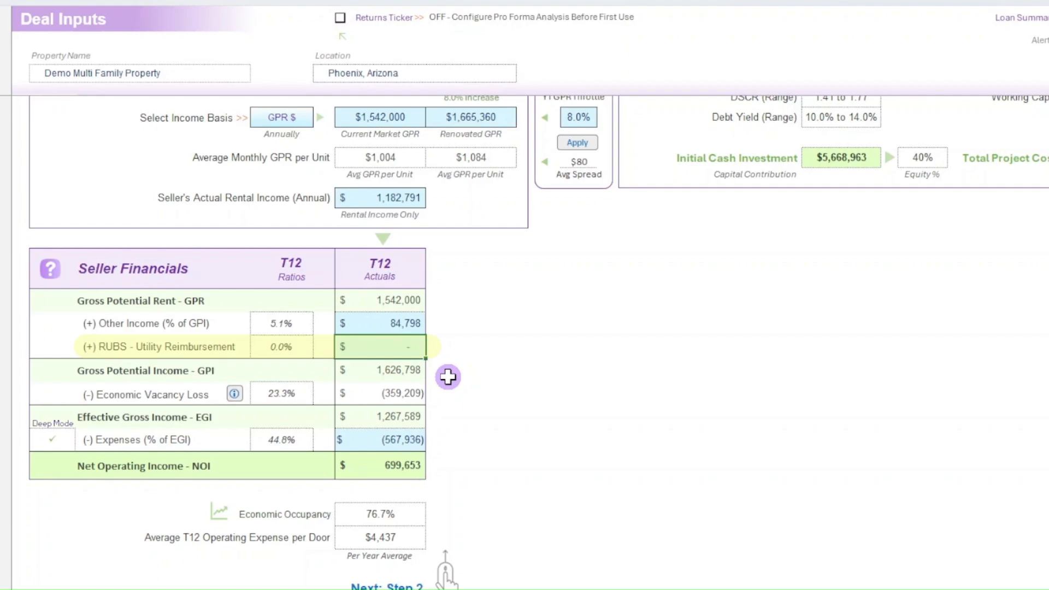
{"action": "type", "text": "52,1"}
{"action": "type", "text": "96"}
{"action": "key", "text": "Return"}
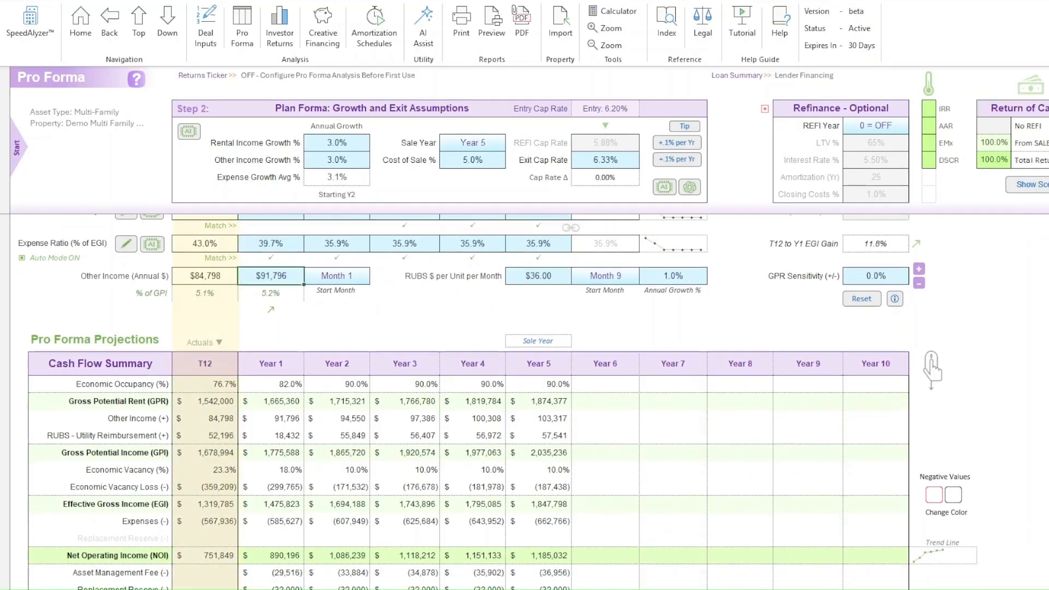
Step: Examine the Cash Flow Summary in the Pro Forma projections, down to Cash Available for Distribution
{"action": "scroll", "coordinate": [525, 401], "scroll_direction": "down", "scroll_amount": 3}
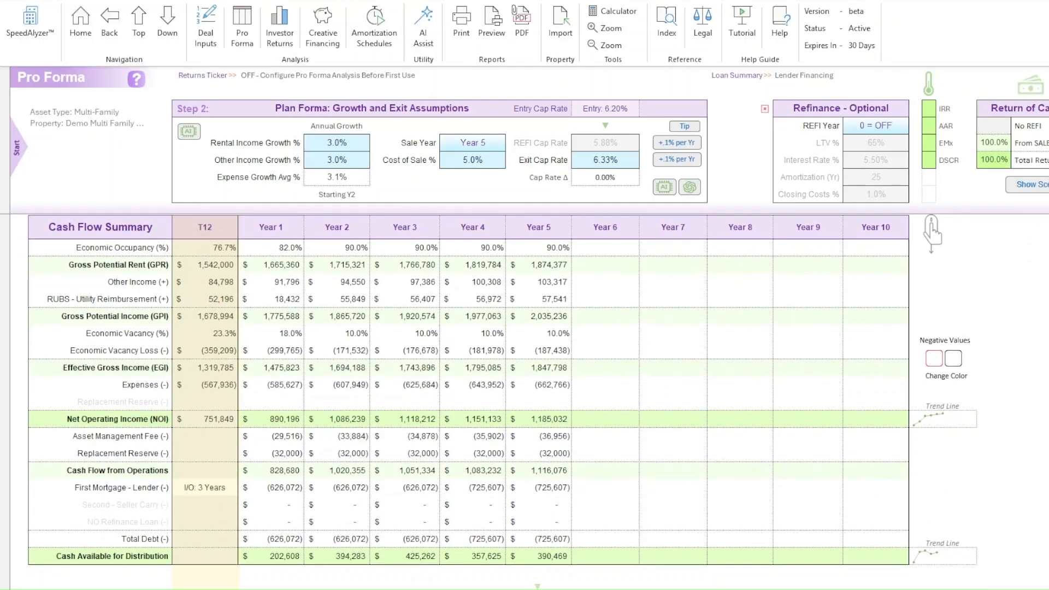